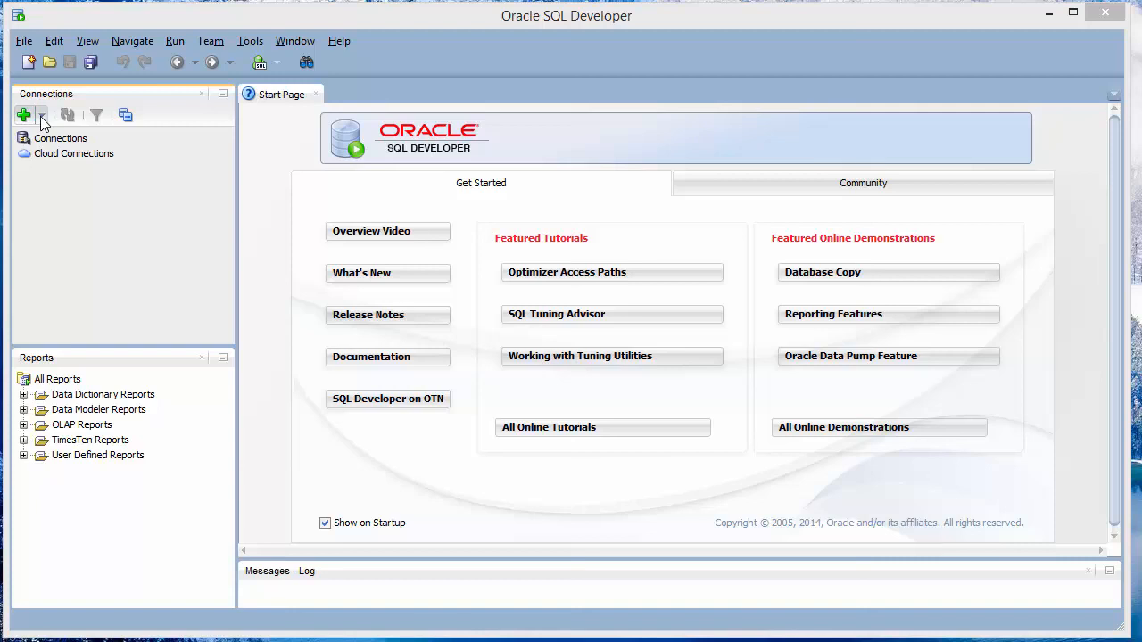
# Create the 'BTM 382 - system' connection for user system with saved password, test it, and connect
pyautogui.click(41, 116)
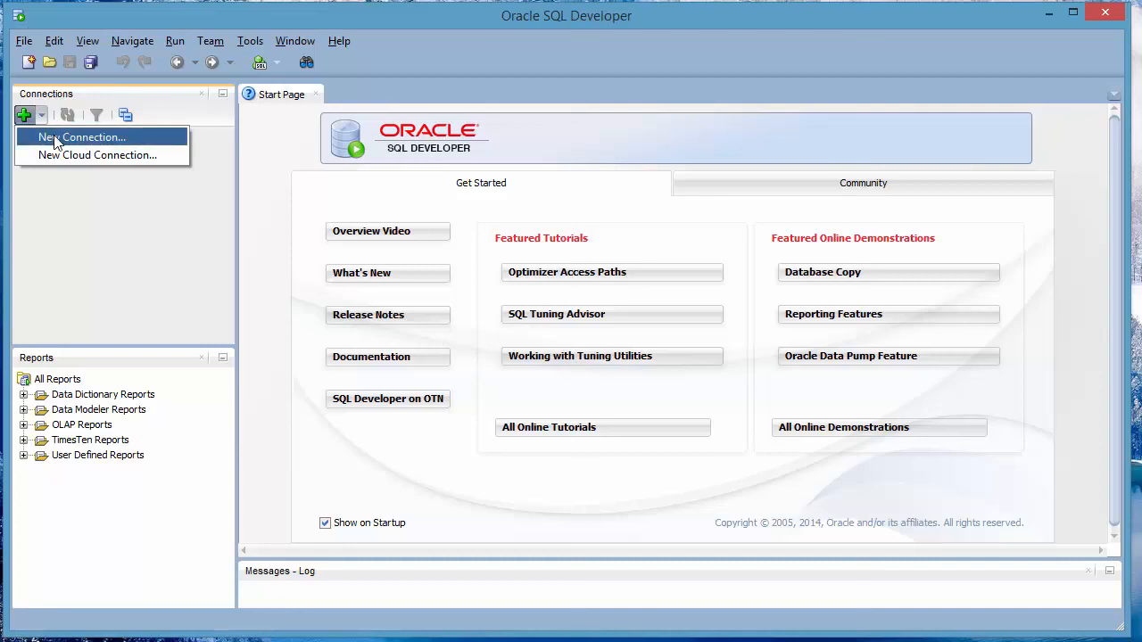
pyautogui.click(55, 138)
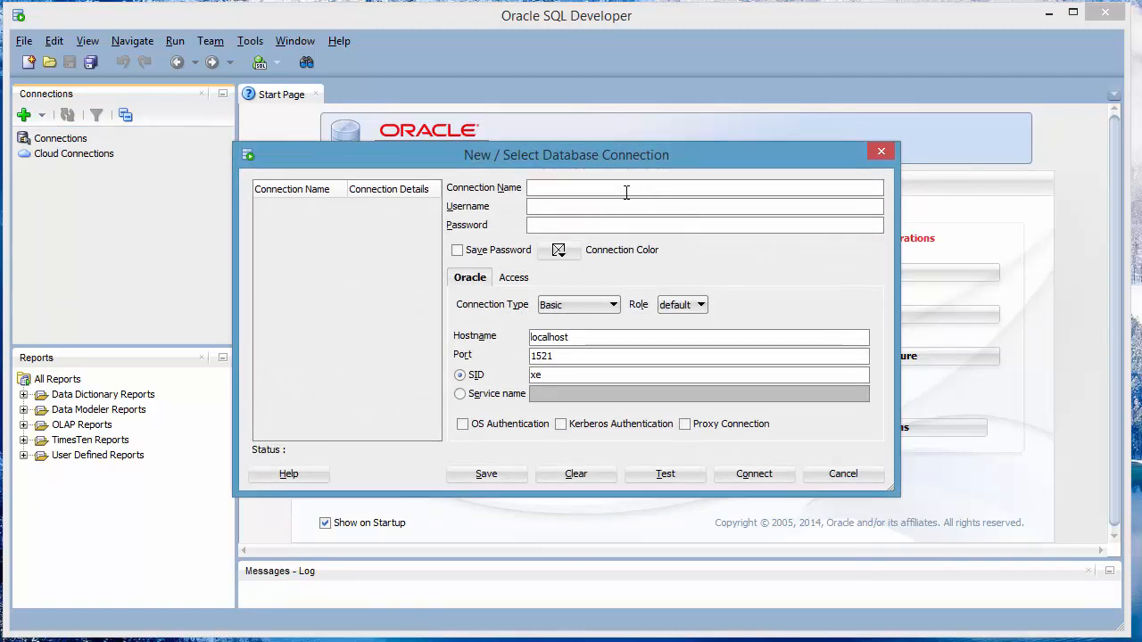
pyautogui.write('BTM 382 - ')
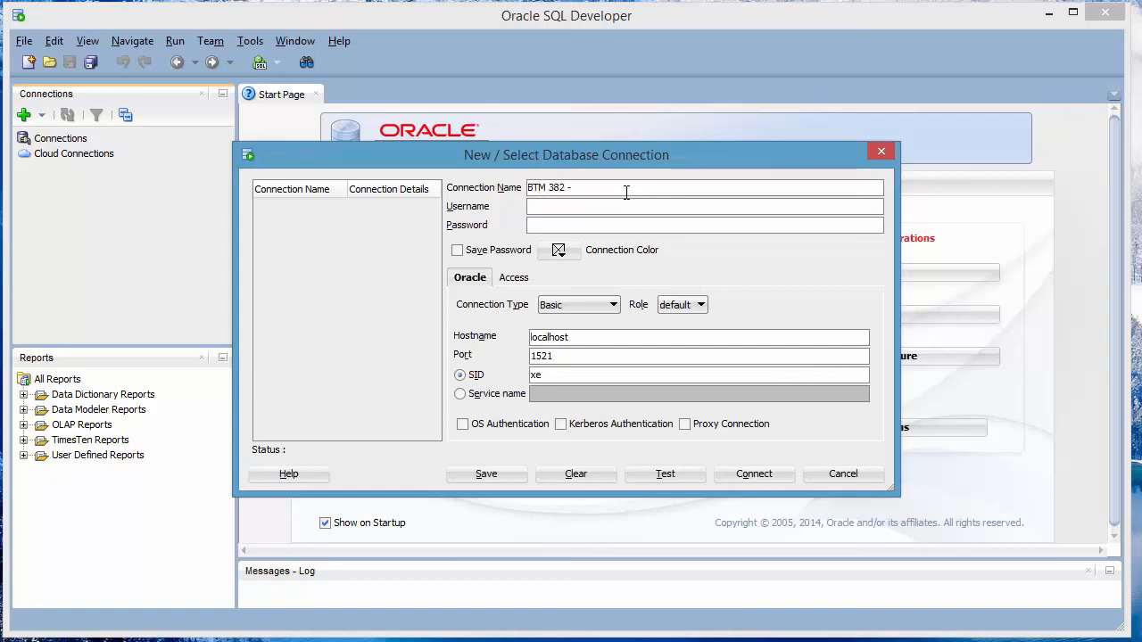
pyautogui.write('systemsystem')
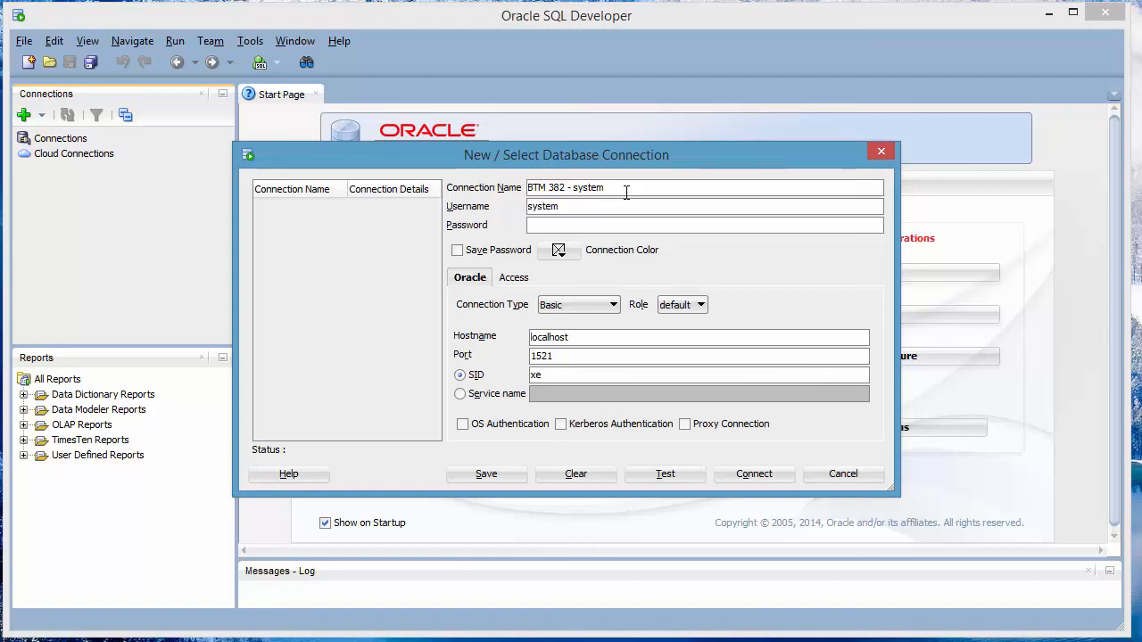
pyautogui.press('Tab')
pyautogui.write('*****')
pyautogui.click(457, 251)
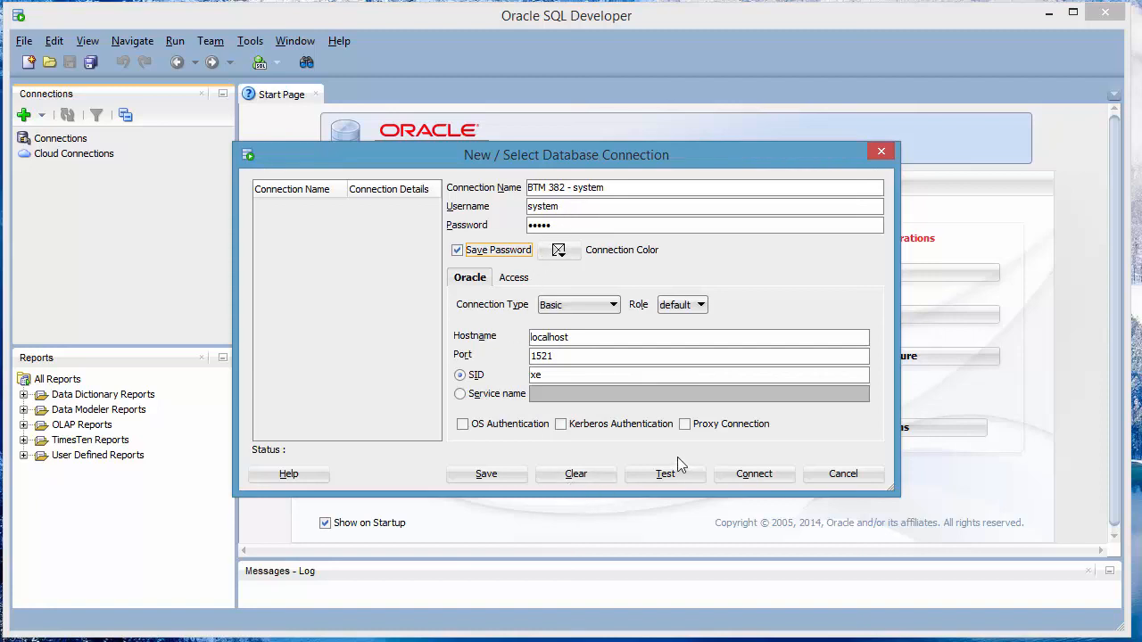
pyautogui.click(669, 476)
pyautogui.click(755, 474)
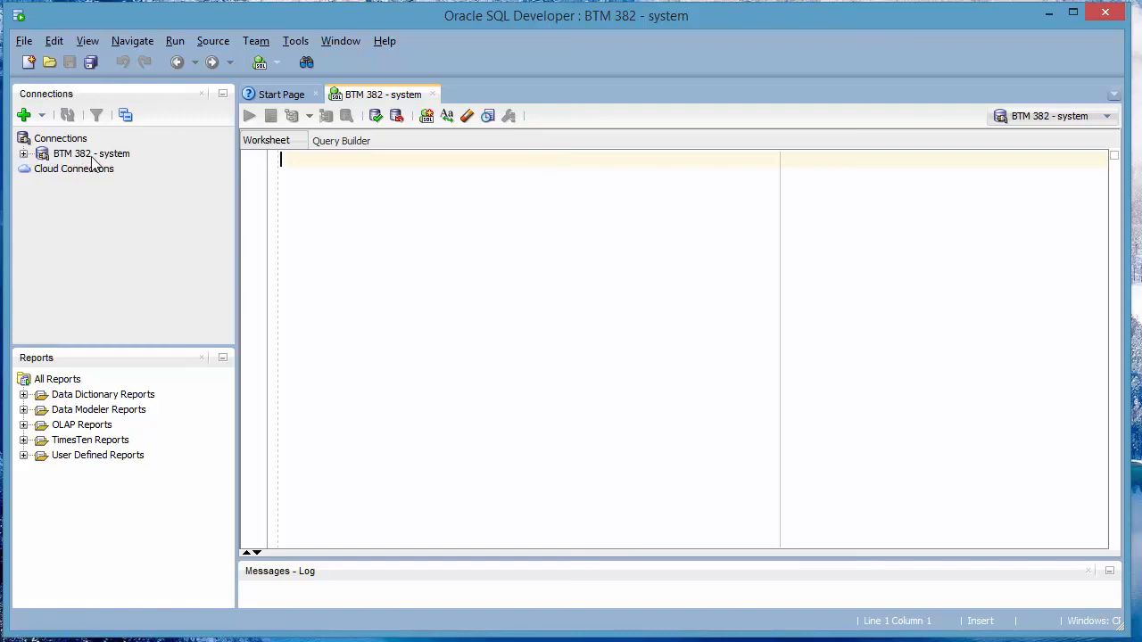
# Expand the BTM 382 - system connection, close the Reports panel, and select Other Users
pyautogui.click(24, 156)
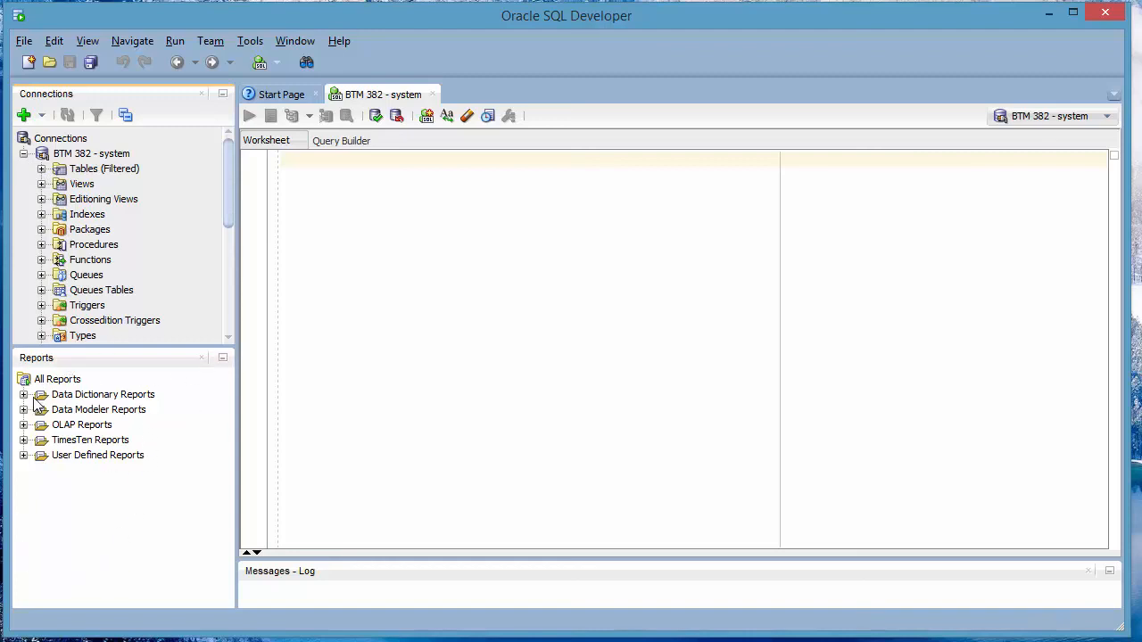
pyautogui.click(202, 359)
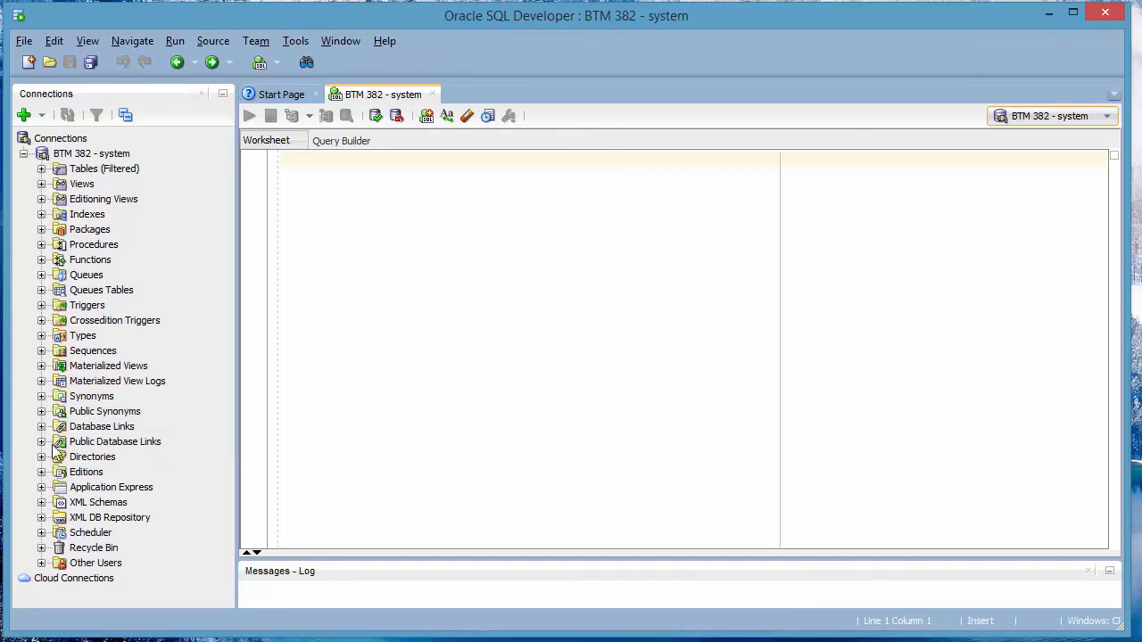
pyautogui.click(82, 565)
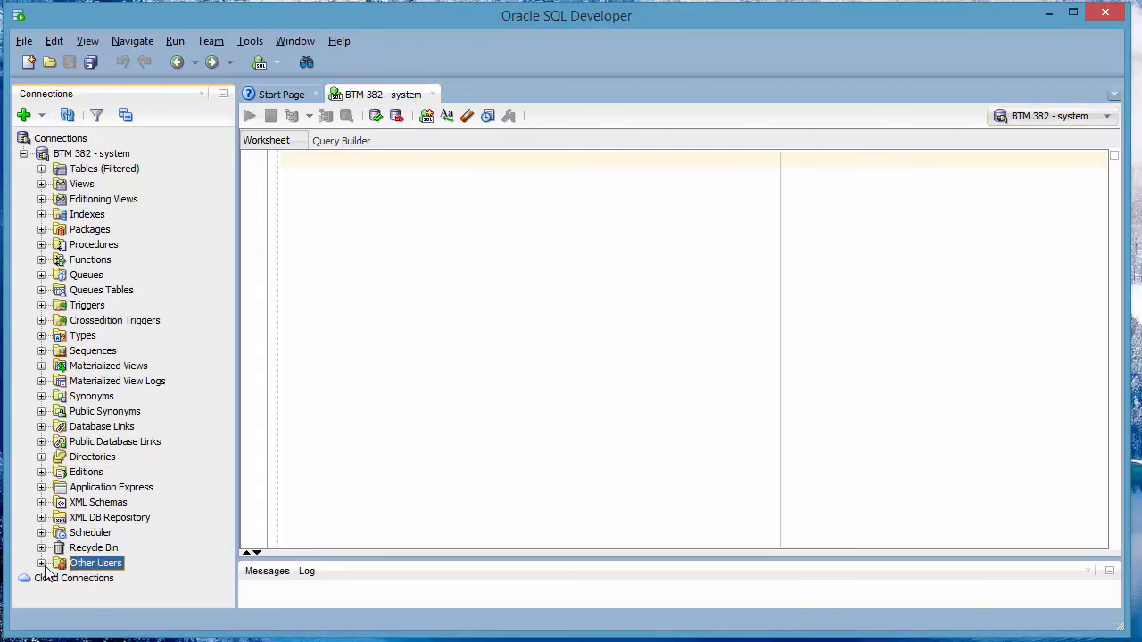
# Create a new database user under Other Users with a user name and confirmed password
pyautogui.rightClick(102, 565)
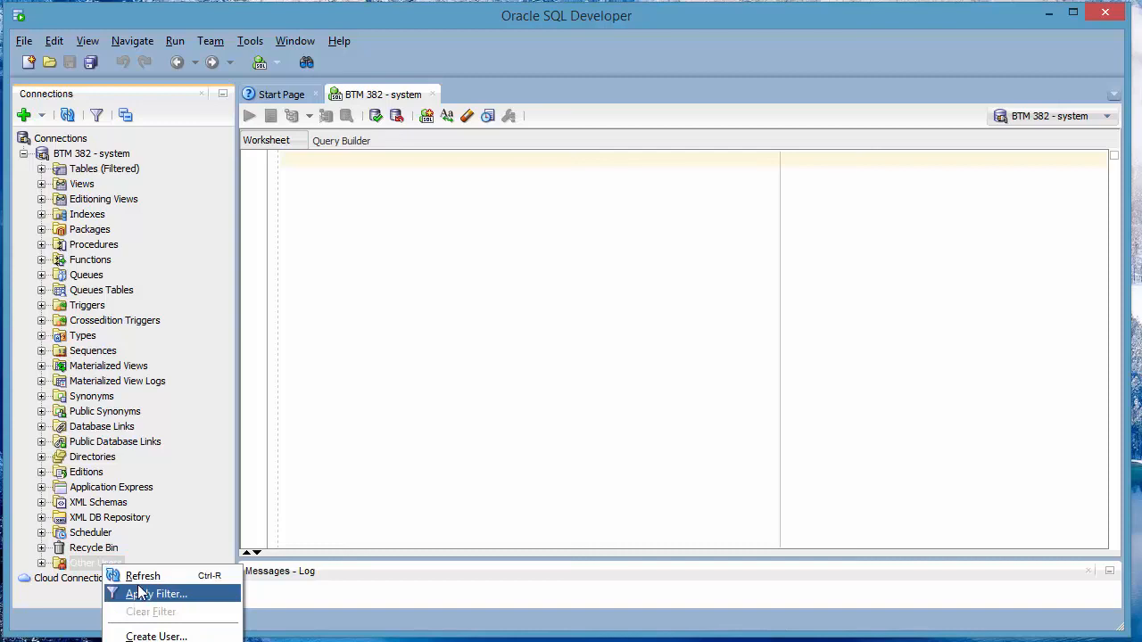
pyautogui.click(165, 636)
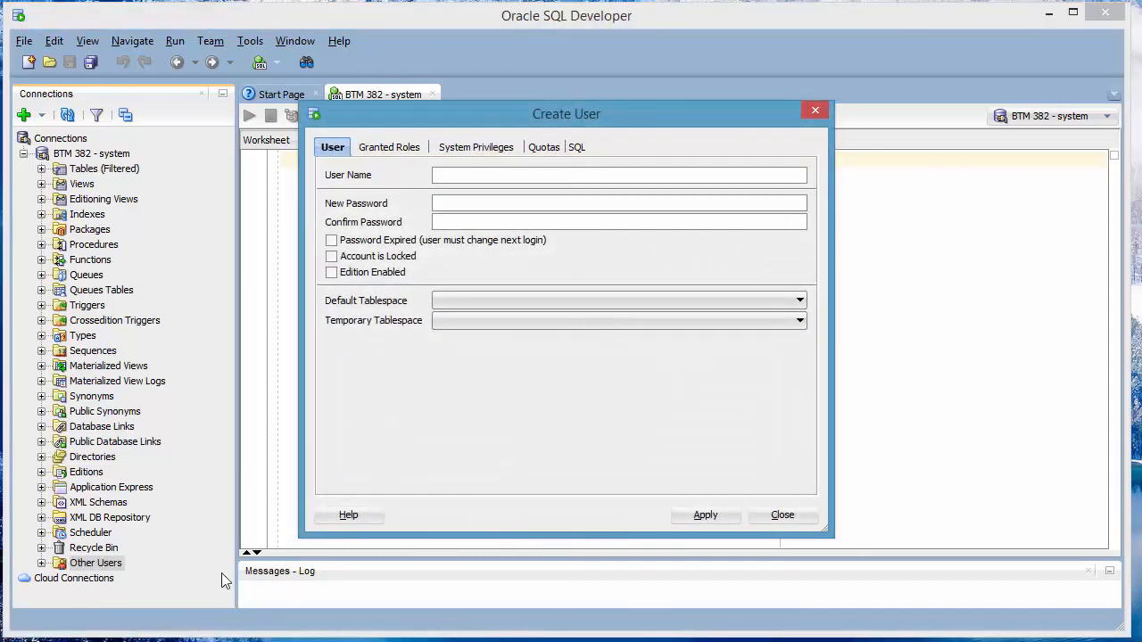
pyautogui.click(492, 174)
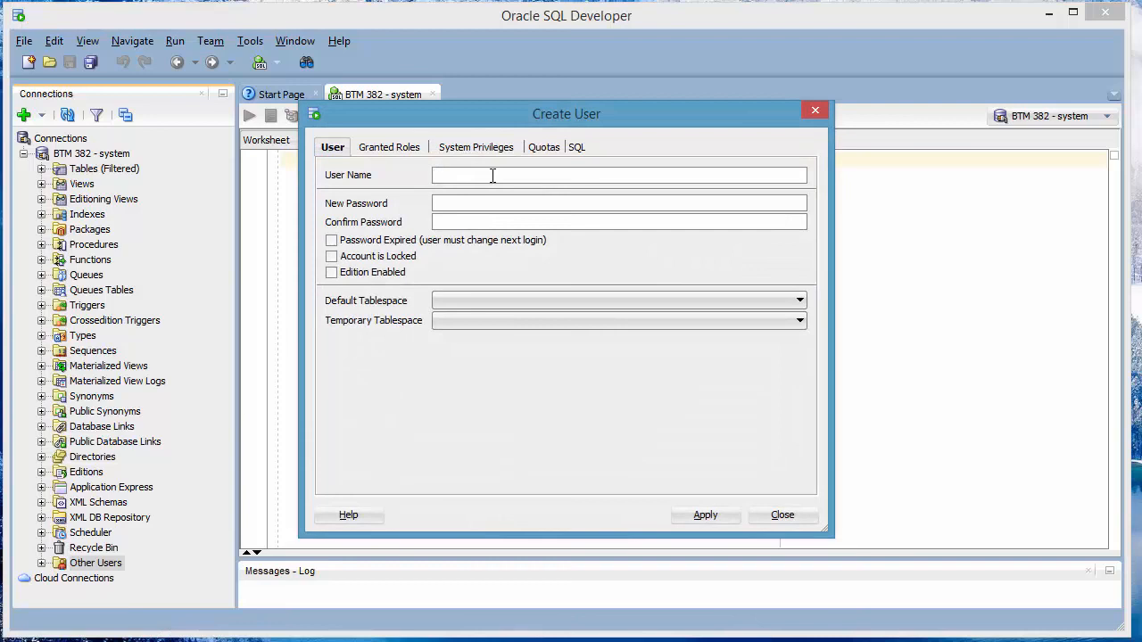
pyautogui.write('triparti')
pyautogui.write('o')
pyautogui.write('••')
pyautogui.click(473, 222)
pyautogui.click(704, 516)
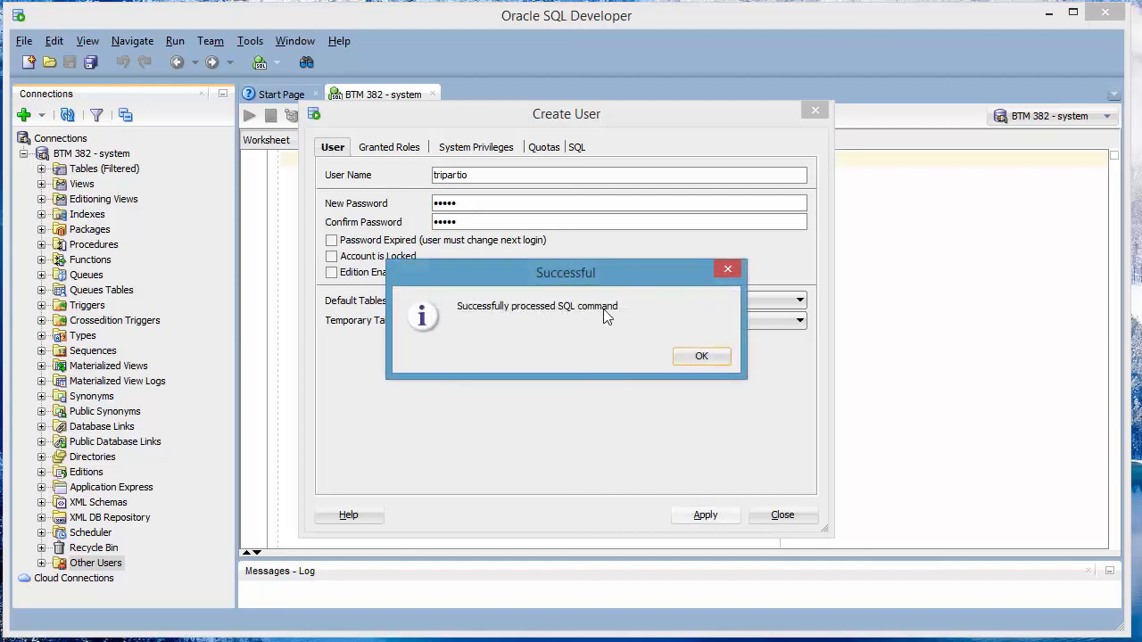
pyautogui.click(710, 357)
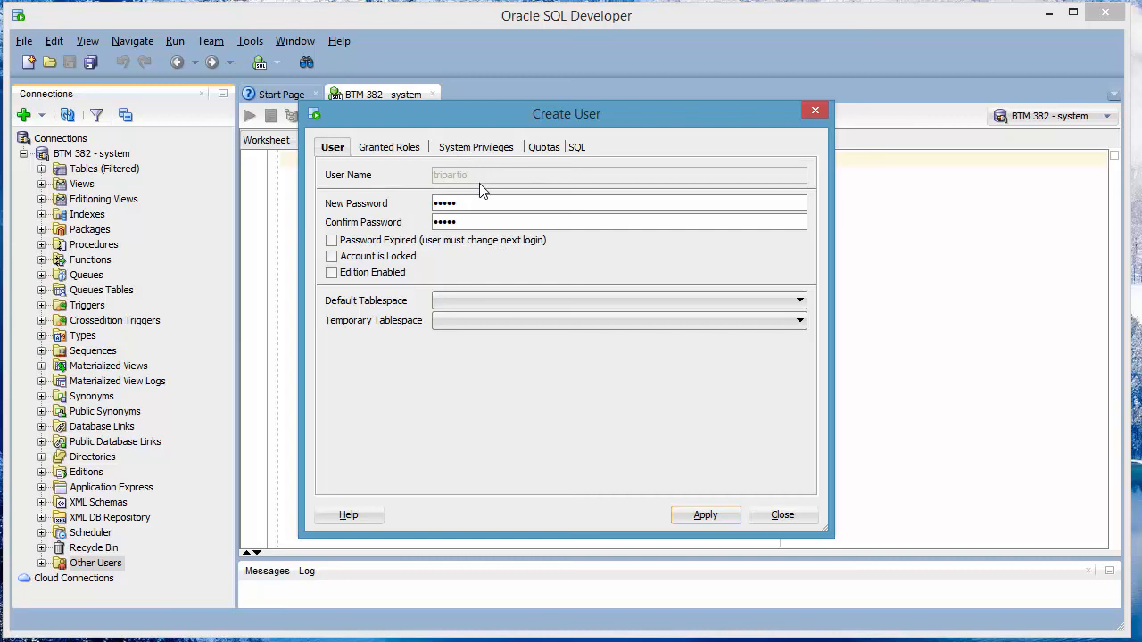
# Try granting all roles in Create User, dismiss the ORA-01918 error, and close the dialog
pyautogui.click(396, 151)
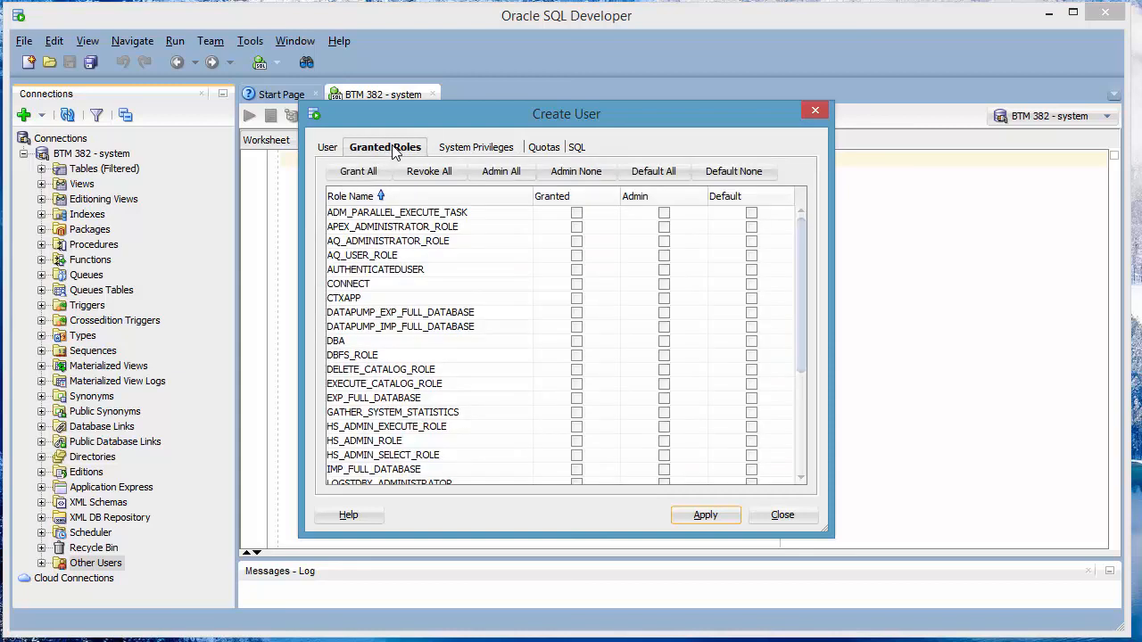
pyautogui.click(366, 175)
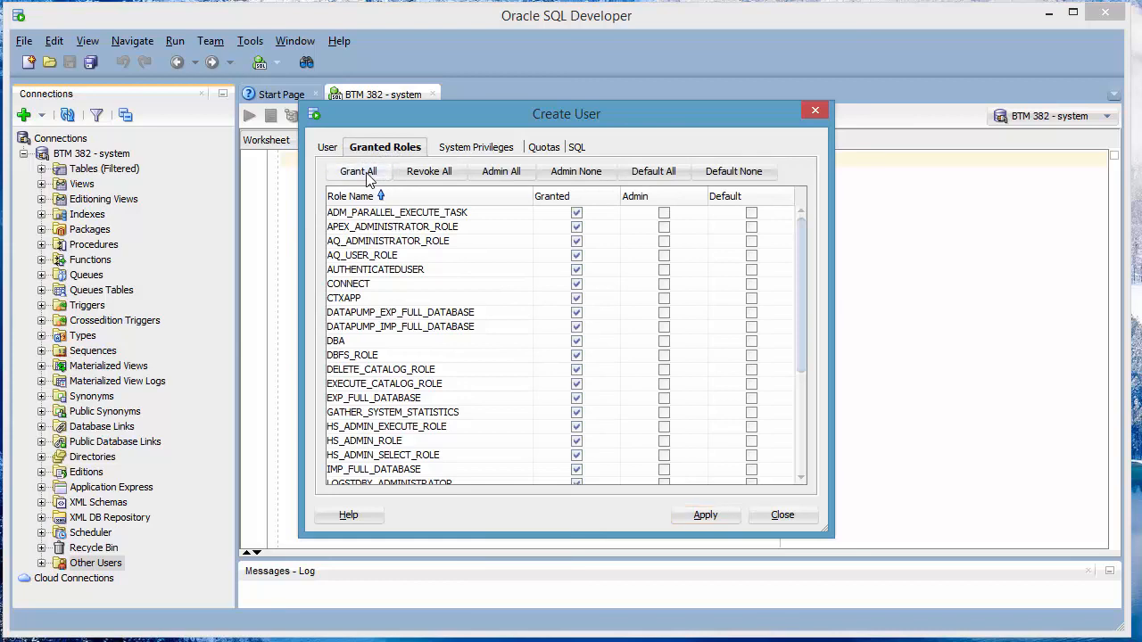
pyautogui.click(368, 175)
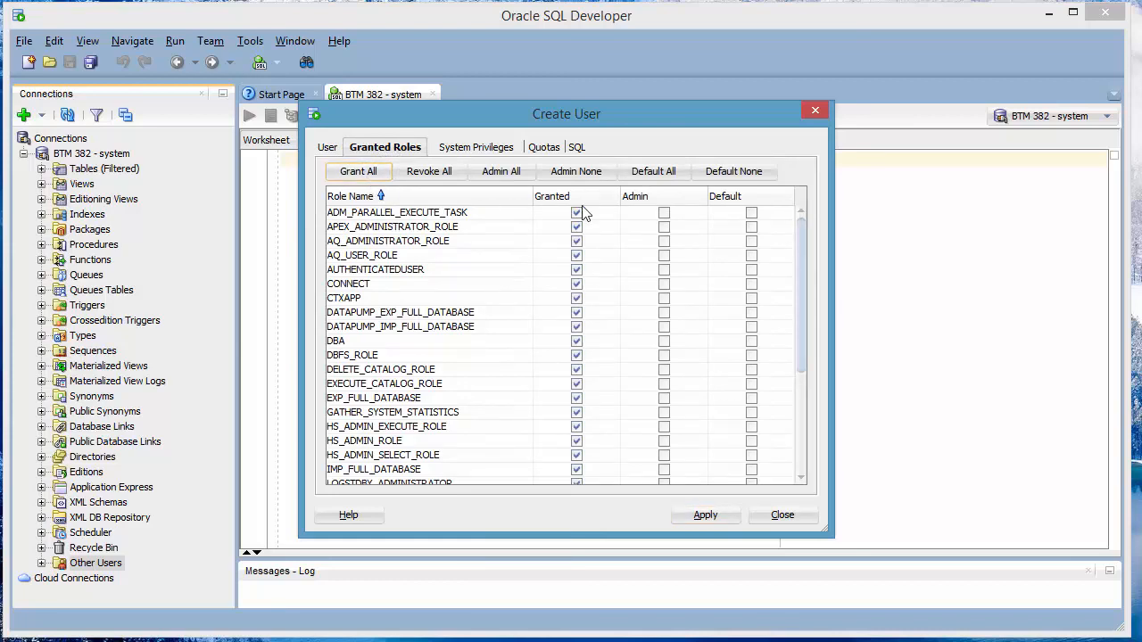
pyautogui.click(372, 175)
pyautogui.click(705, 517)
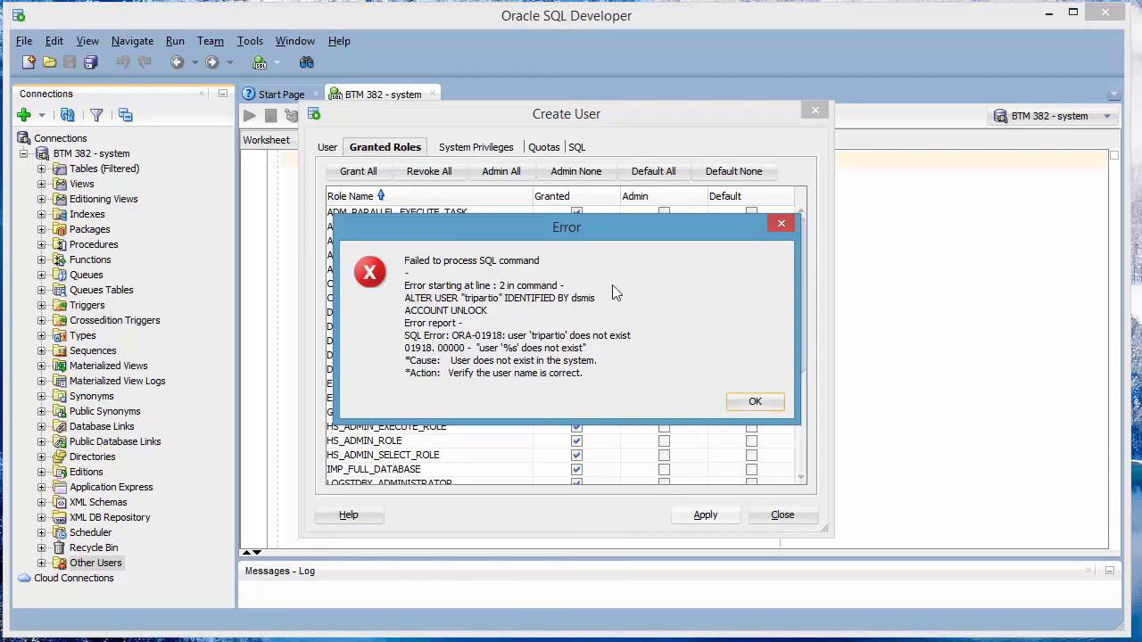
pyautogui.click(758, 402)
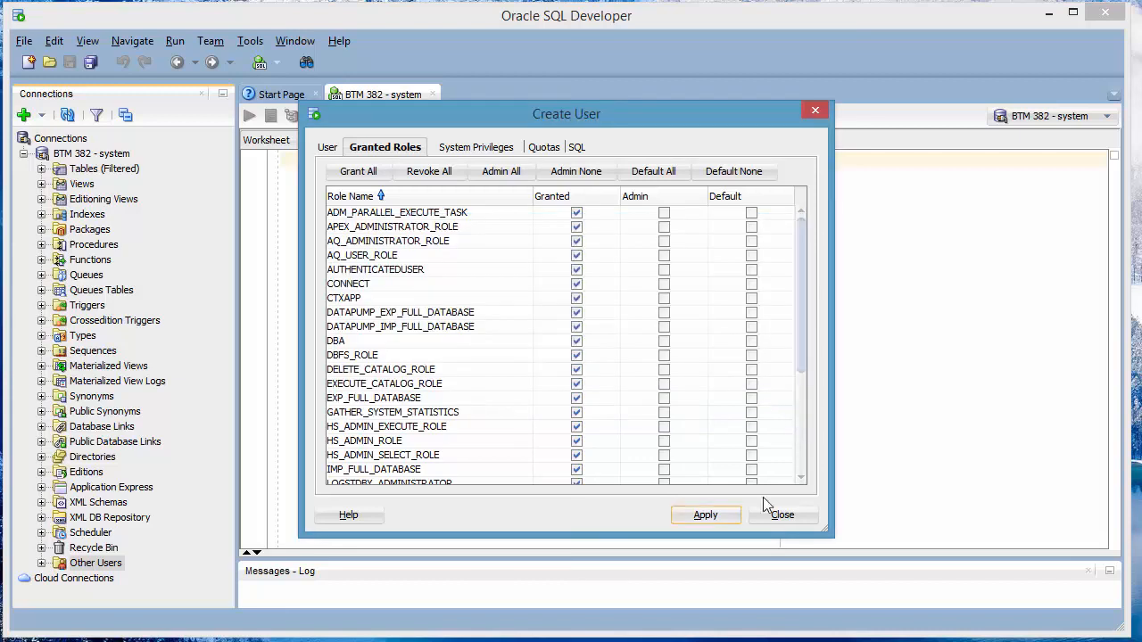
pyautogui.click(796, 515)
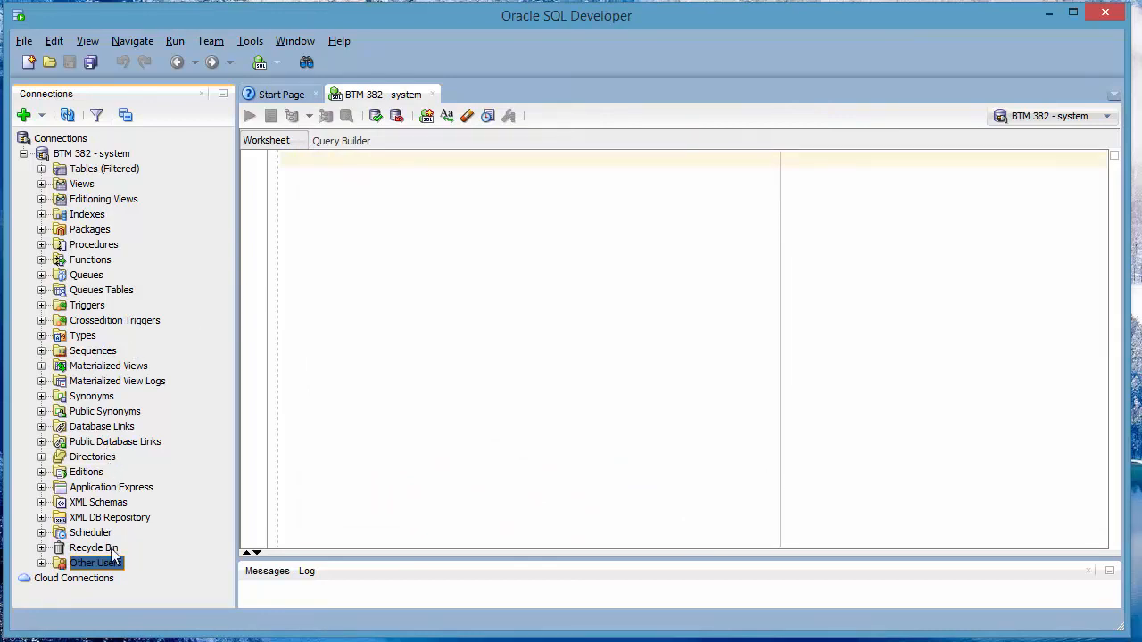
# Expand Other Users and open the newly created user in Edit User
pyautogui.click(41, 563)
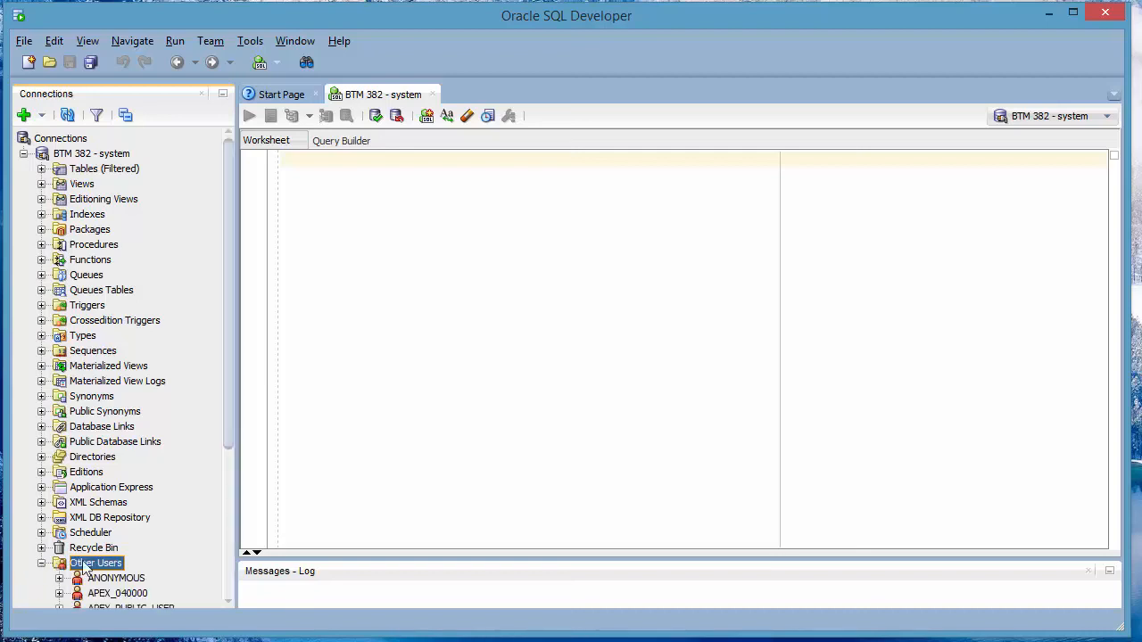
pyautogui.moveTo(232, 445); pyautogui.dragTo(221, 598)
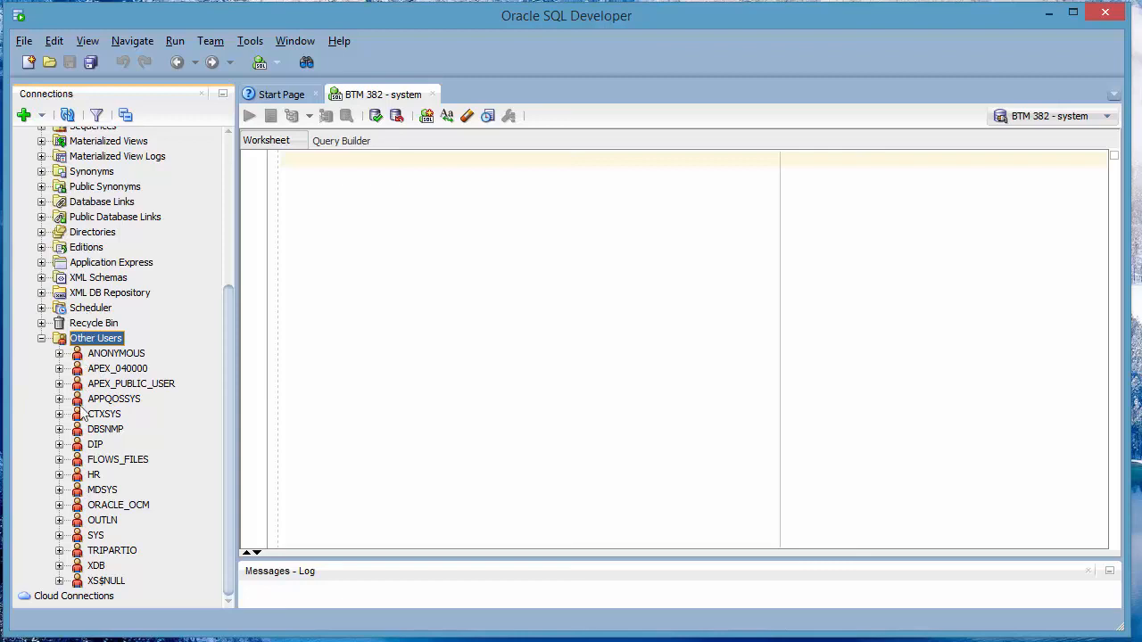
pyautogui.click(107, 551)
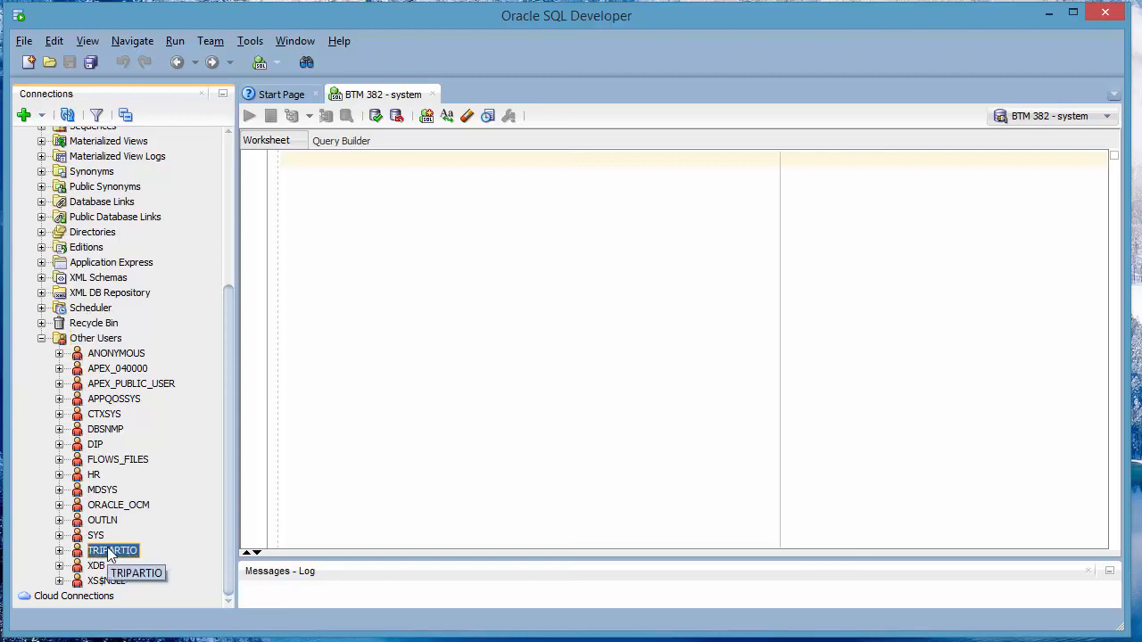
pyautogui.rightClick(105, 555)
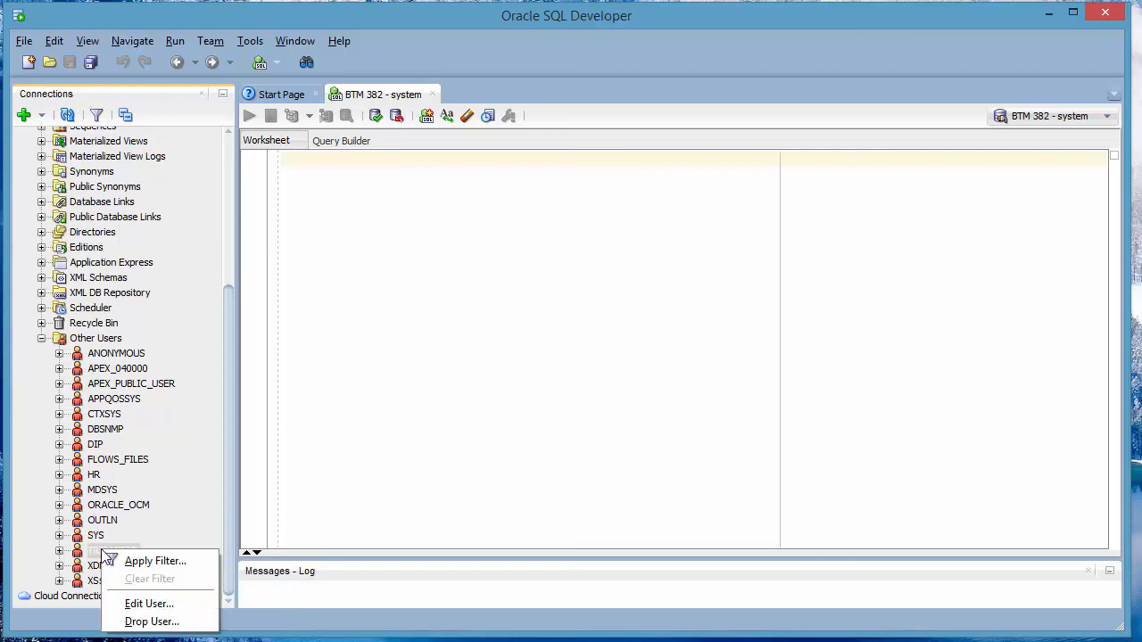
pyautogui.click(150, 604)
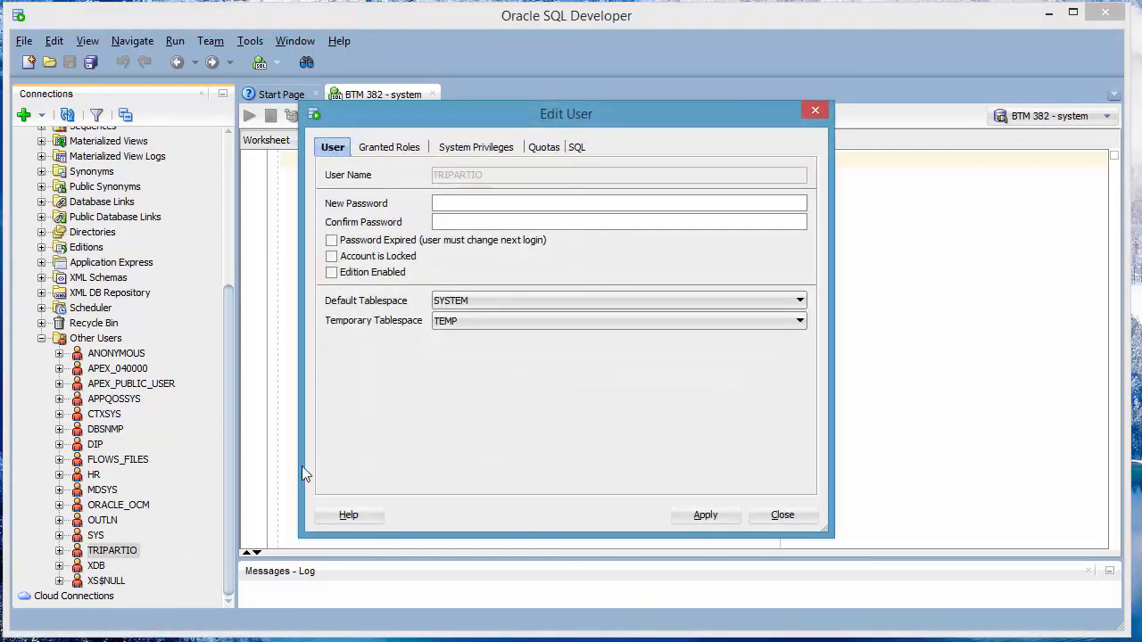
# Grant all roles on the Granted Roles tab and apply successfully
pyautogui.click(397, 150)
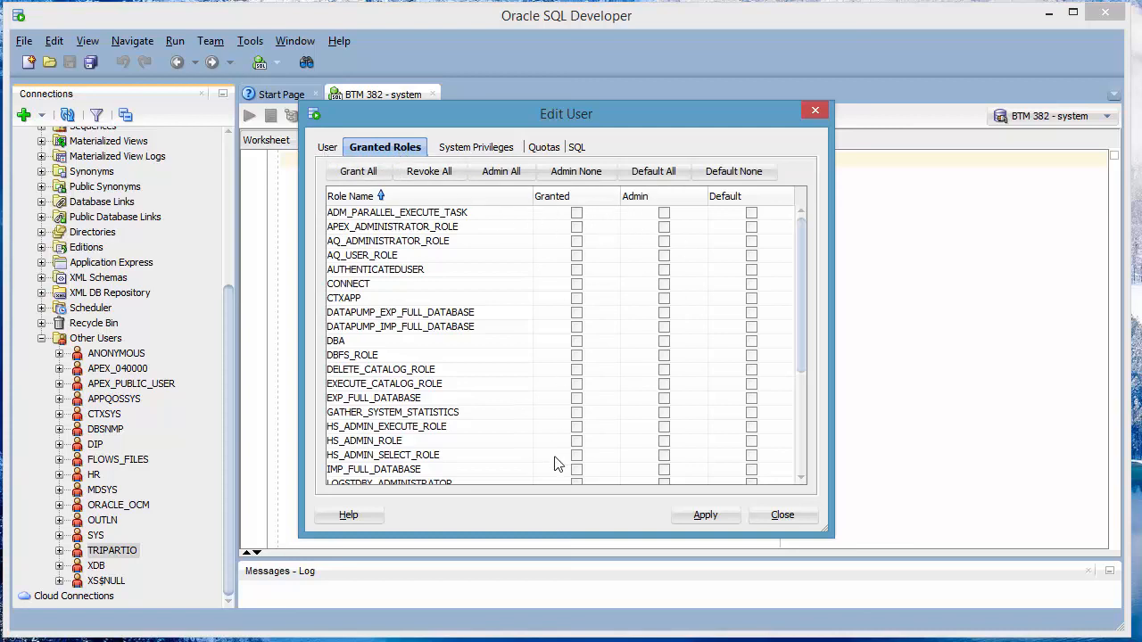
pyautogui.click(357, 171)
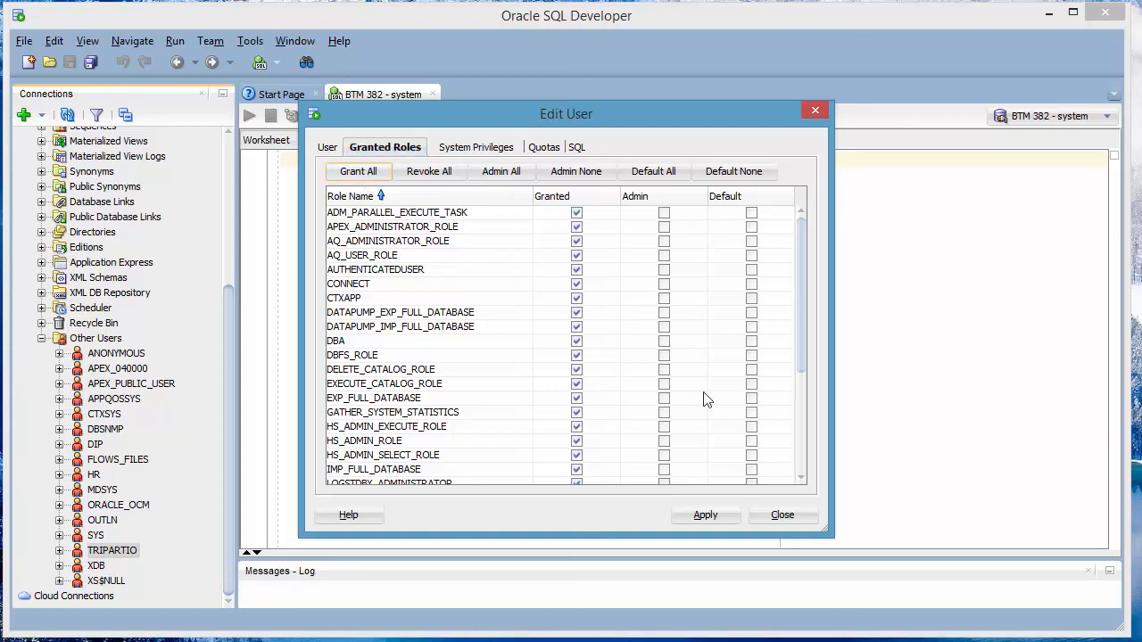
pyautogui.click(715, 516)
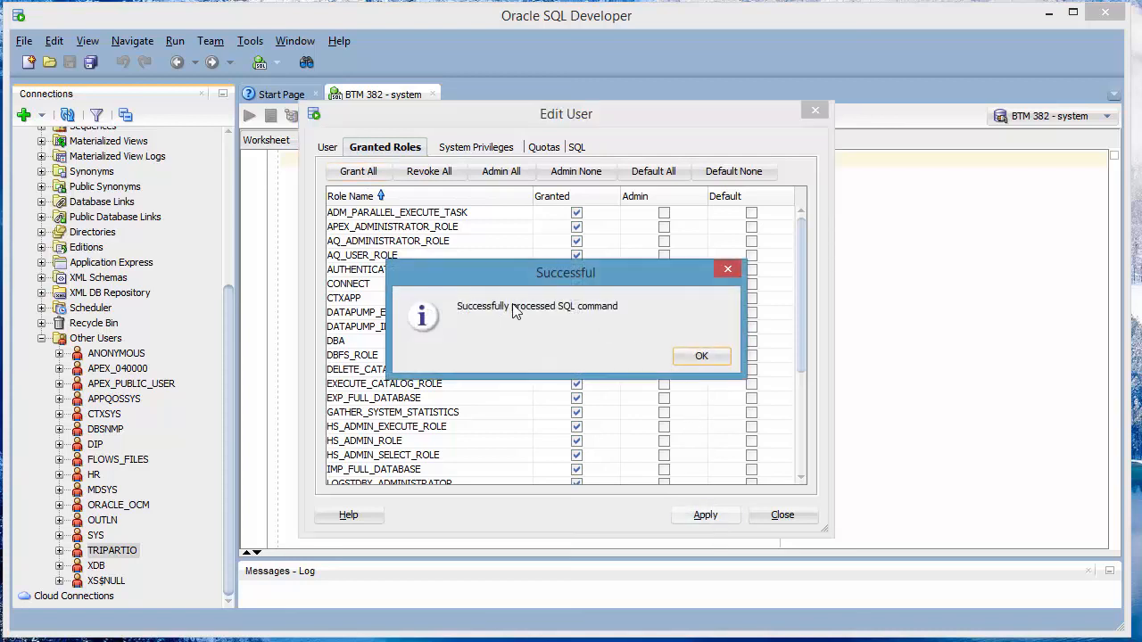
pyautogui.click(702, 357)
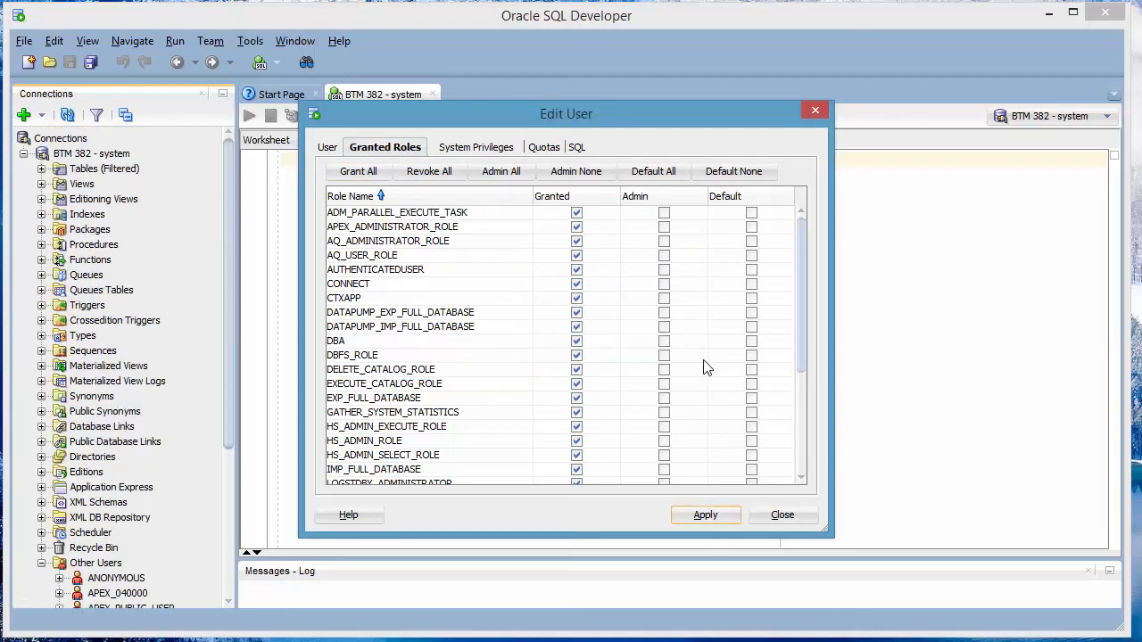
# Grant all system privileges, dismiss the ORA-01031 SYSOPER error, reapply, and close the editor
pyautogui.click(453, 151)
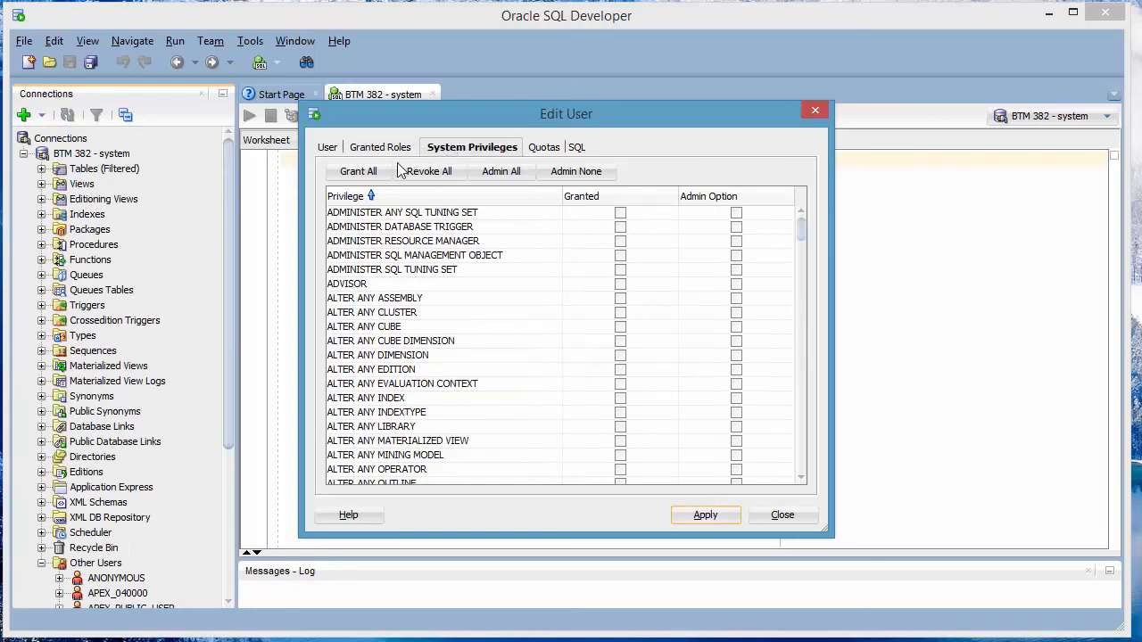
pyautogui.click(366, 173)
pyautogui.click(704, 516)
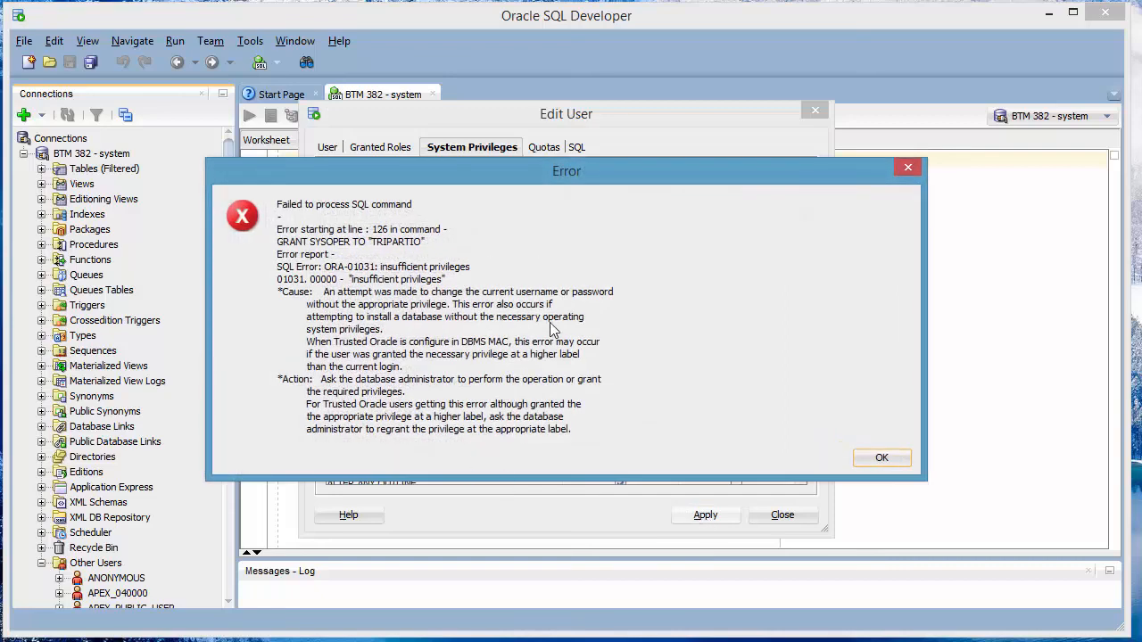
pyautogui.click(883, 458)
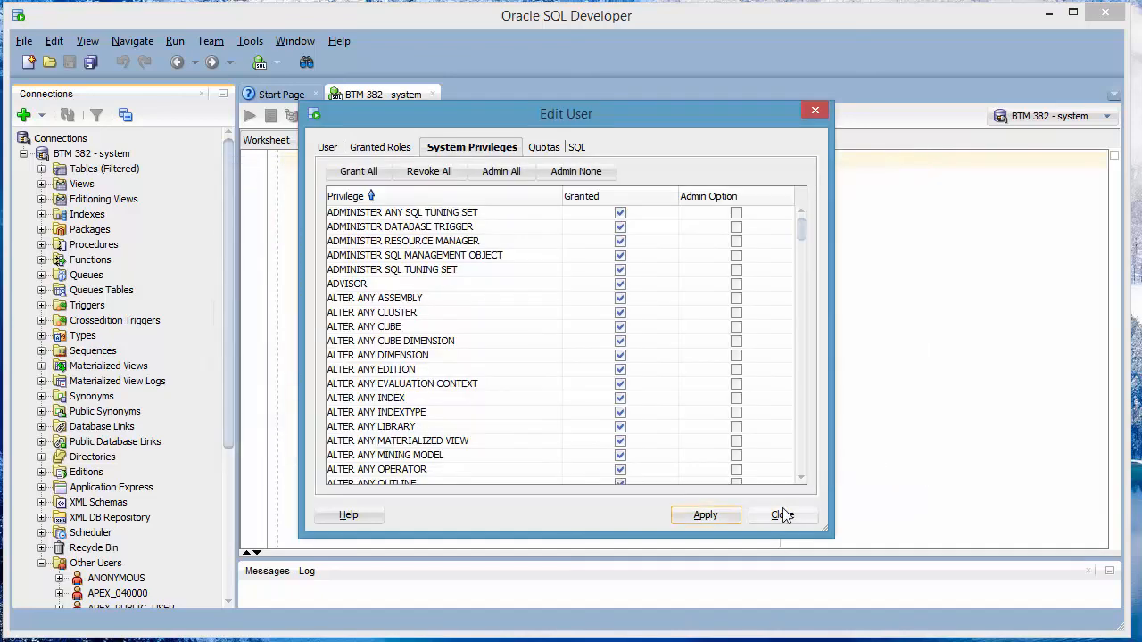
pyautogui.click(725, 516)
pyautogui.click(783, 516)
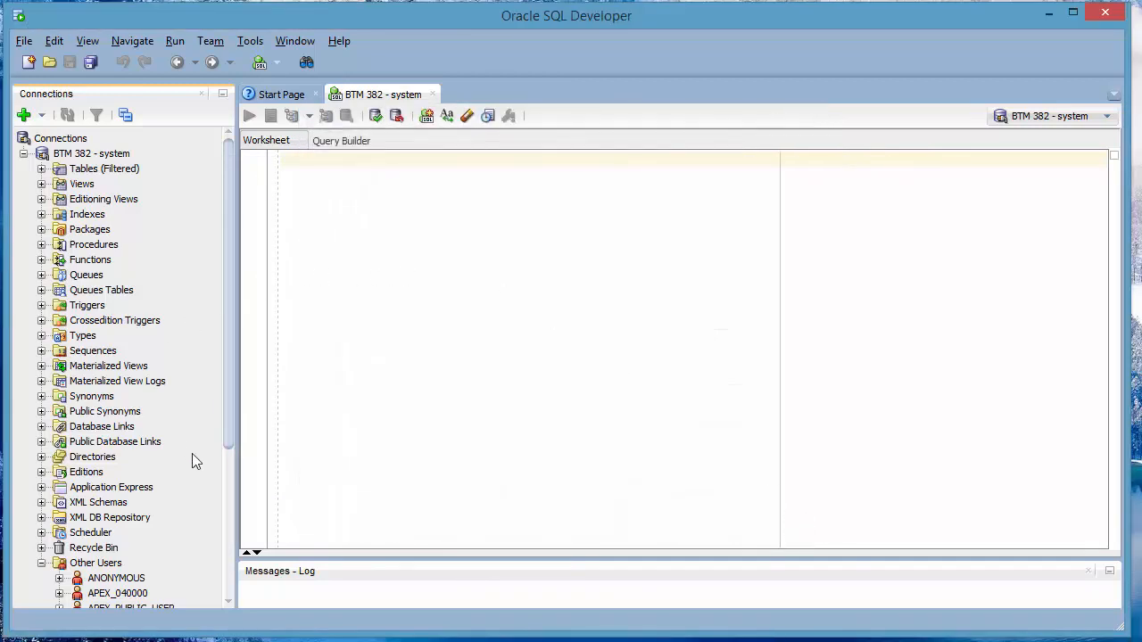
pyautogui.click(229, 472)
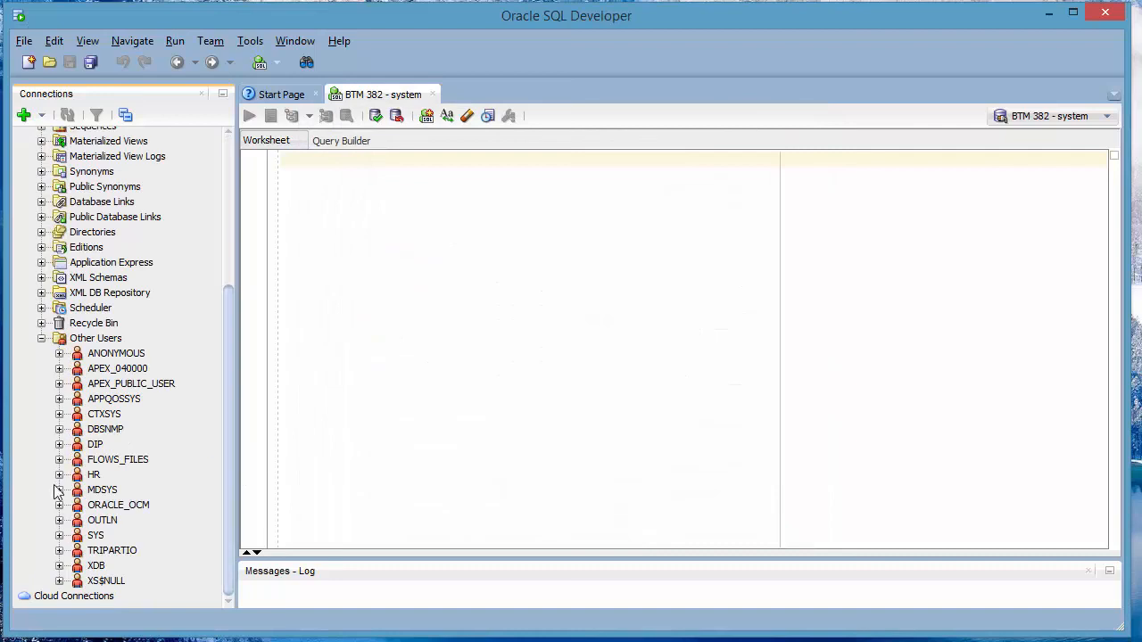
# Reopen the new user's editor to review its granted roles and system privileges, then close it
pyautogui.rightClick(109, 551)
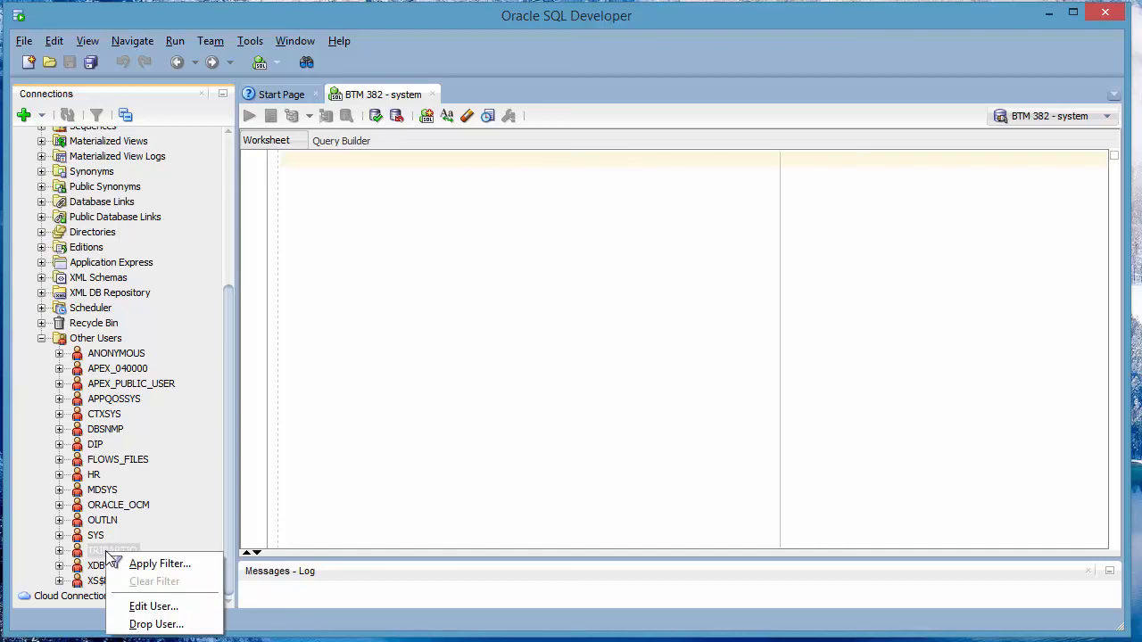
pyautogui.click(154, 607)
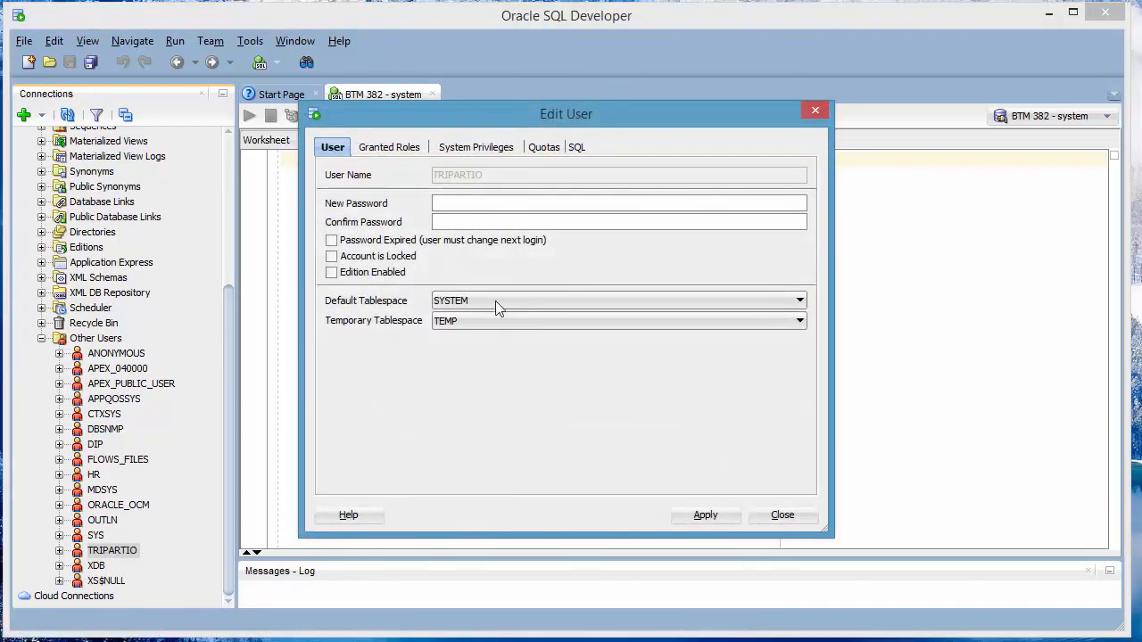
pyautogui.click(389, 151)
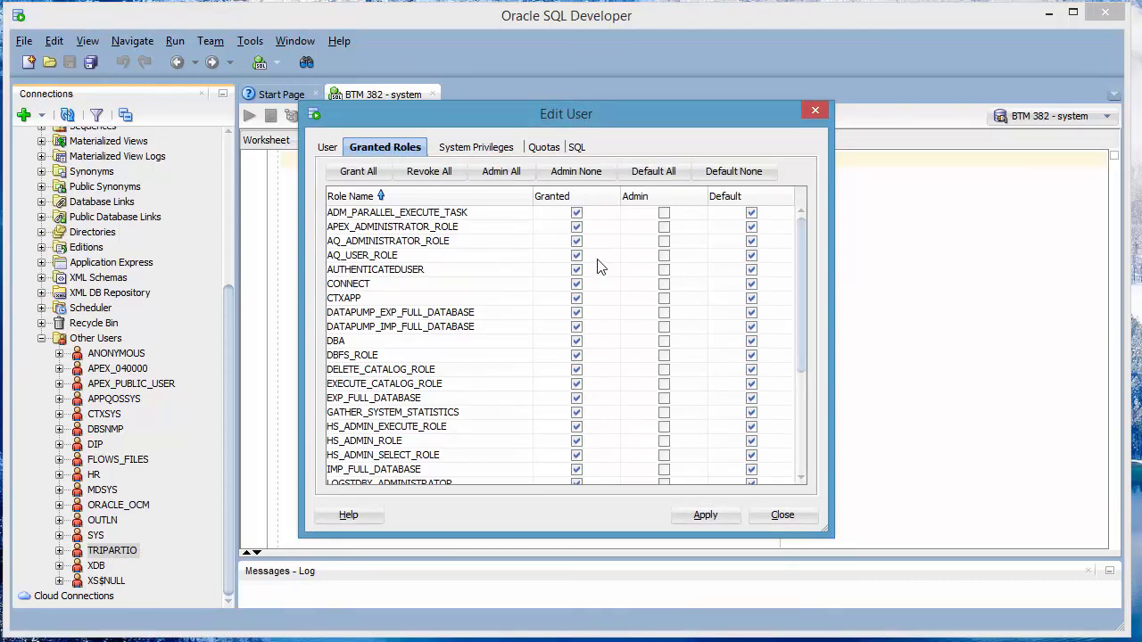
pyautogui.scroll(-4, 802, 406)
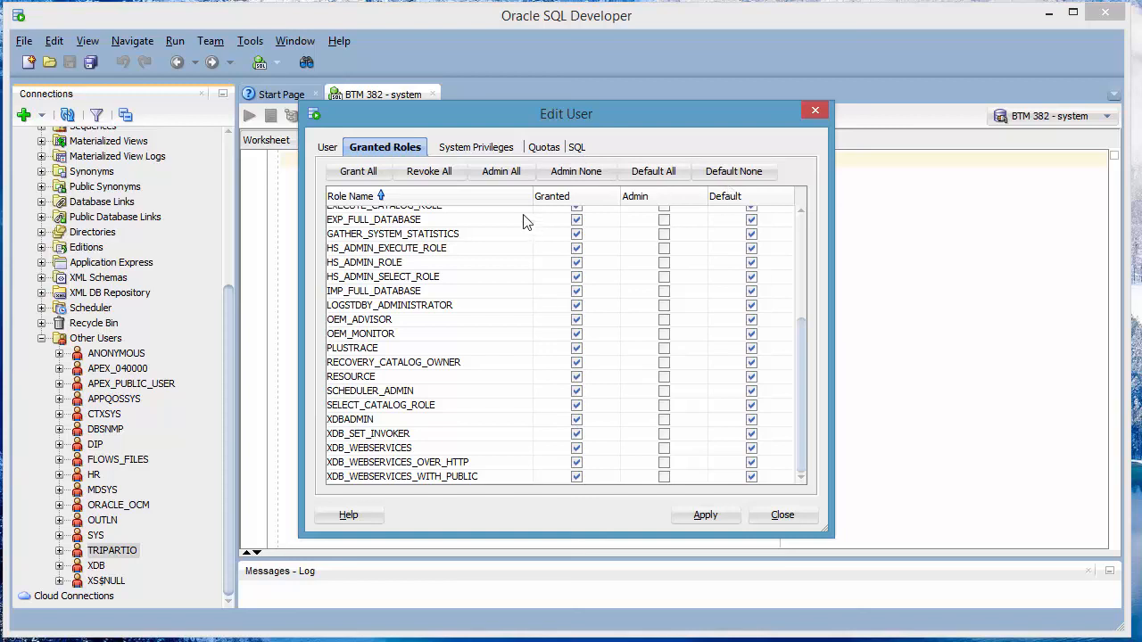
pyautogui.click(463, 150)
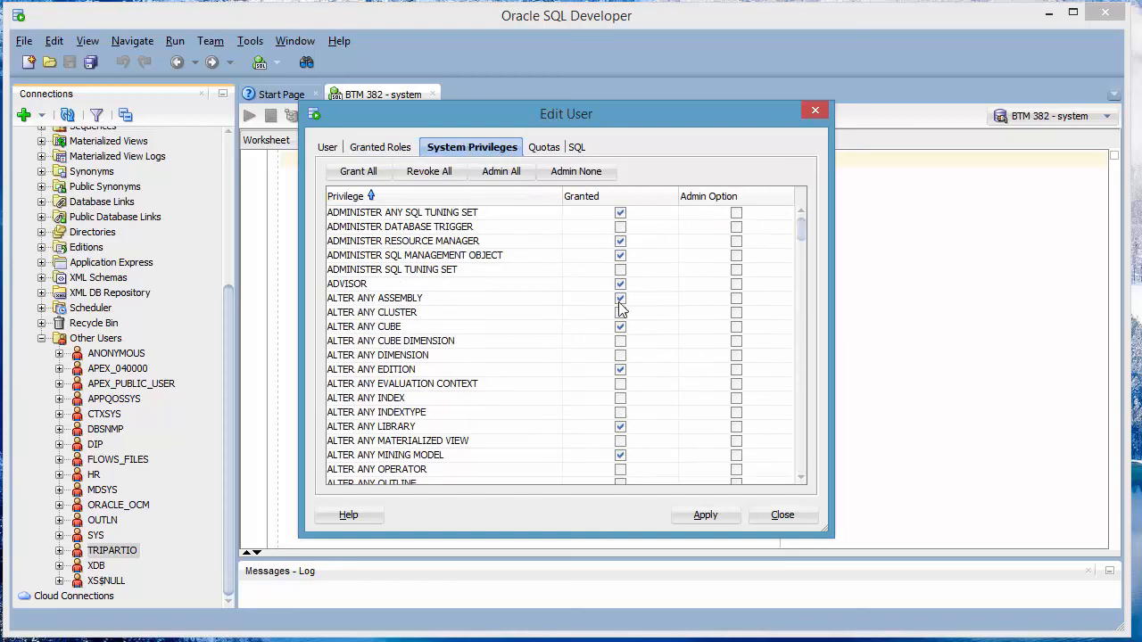
pyautogui.moveTo(801, 234); pyautogui.dragTo(812, 206)
pyautogui.click(798, 523)
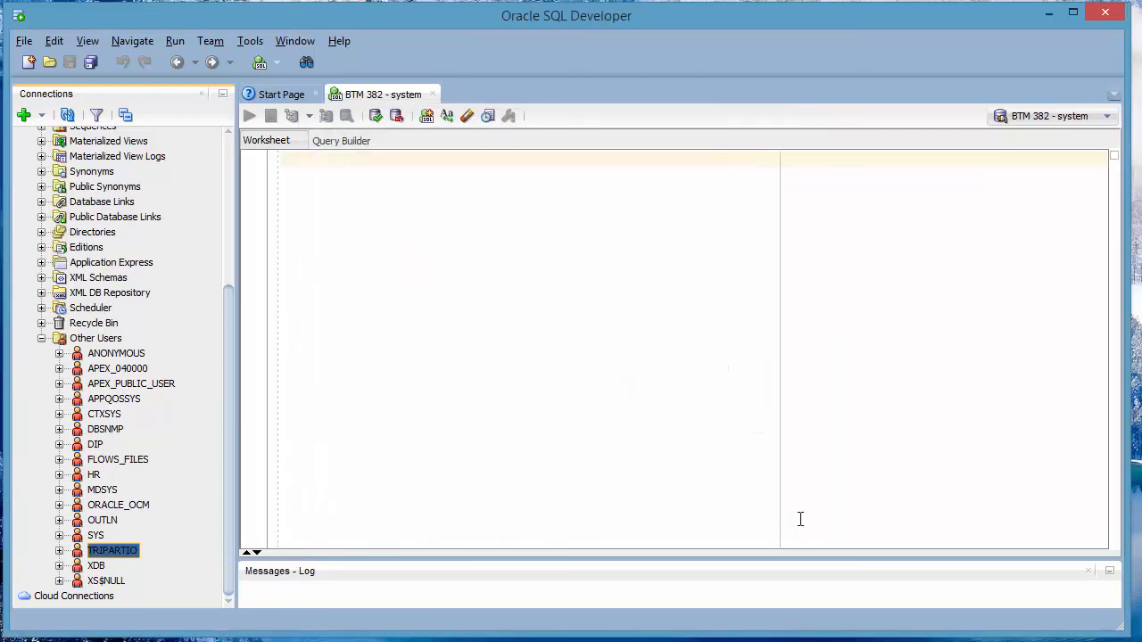
# Collapse Other Users and re-expand BTM 382 - system to list its Tables (Filtered) contents
pyautogui.click(41, 339)
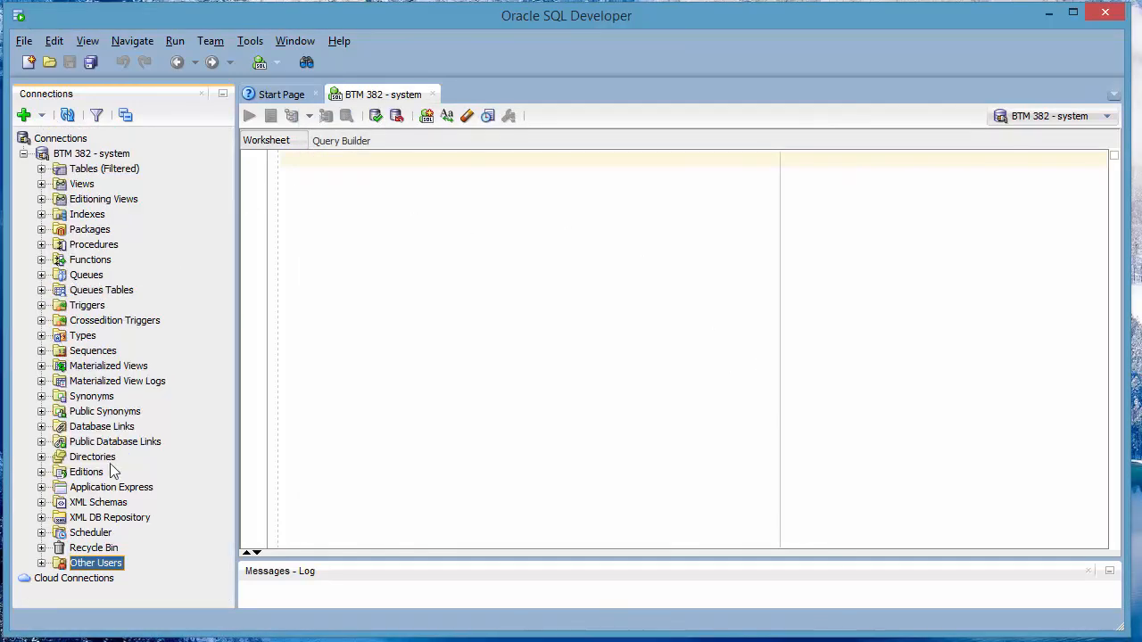
pyautogui.click(23, 154)
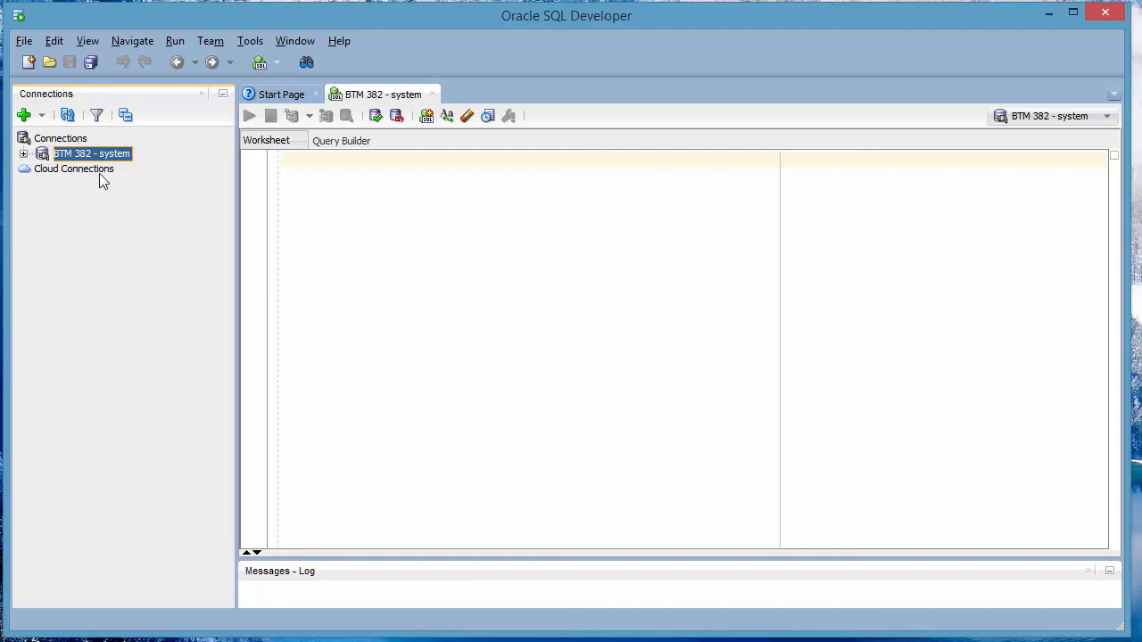
pyautogui.click(23, 155)
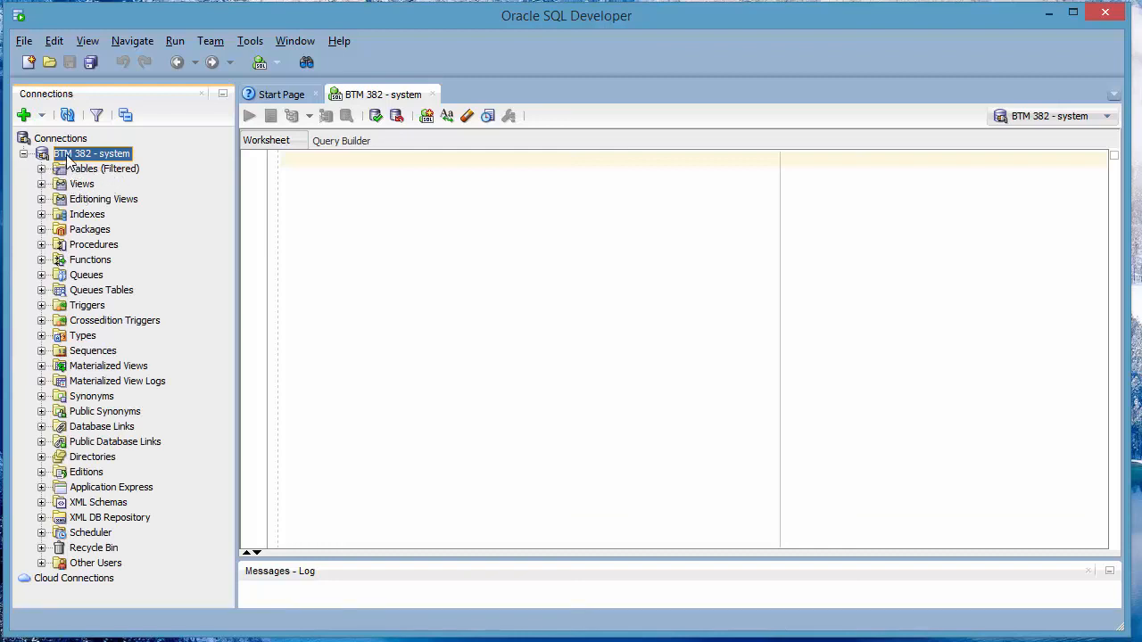
pyautogui.click(41, 169)
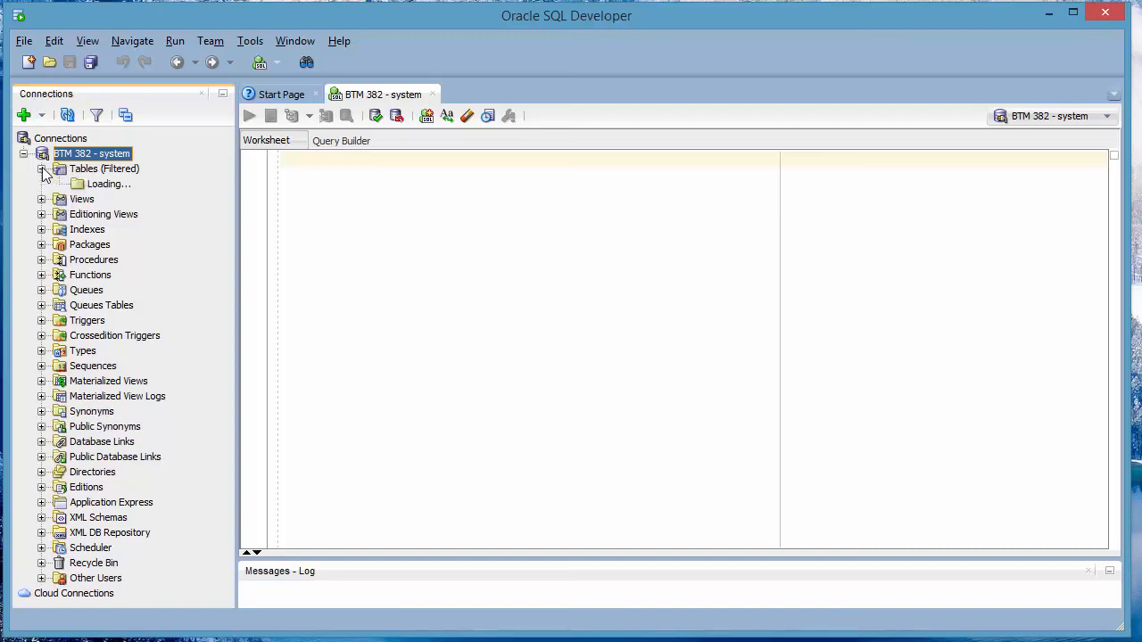
pyautogui.moveTo(227, 181)
pyautogui.mouseDown()
pyautogui.moveTo(234, 333)
pyautogui.moveTo(270, 525)
pyautogui.moveTo(276, 372)
pyautogui.moveTo(252, 158)
pyautogui.mouseUp()
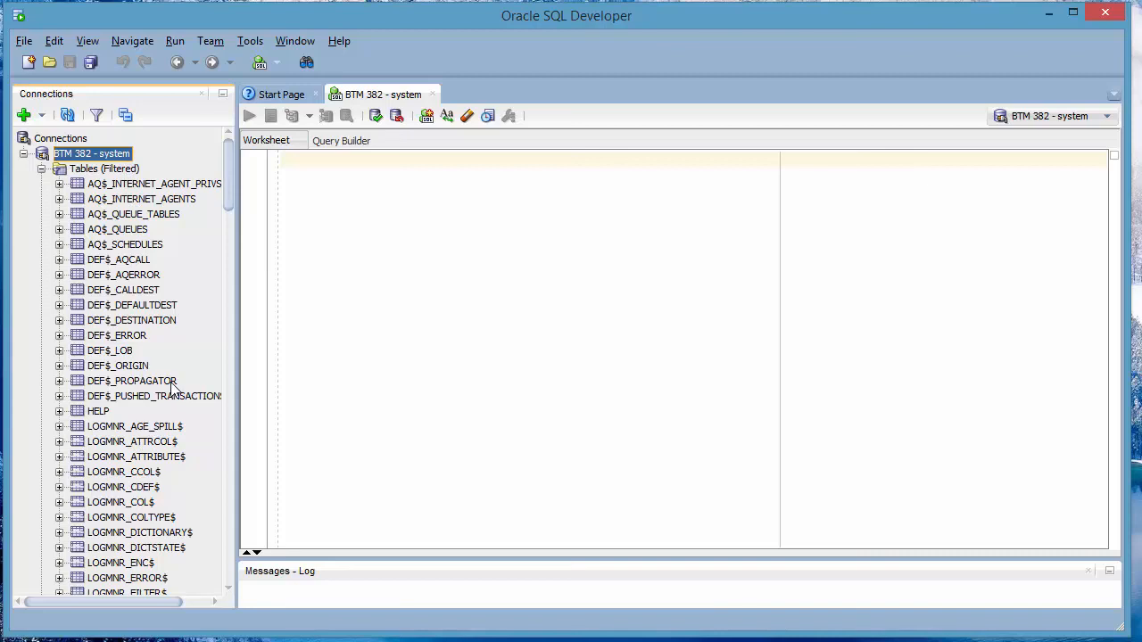
pyautogui.click(41, 169)
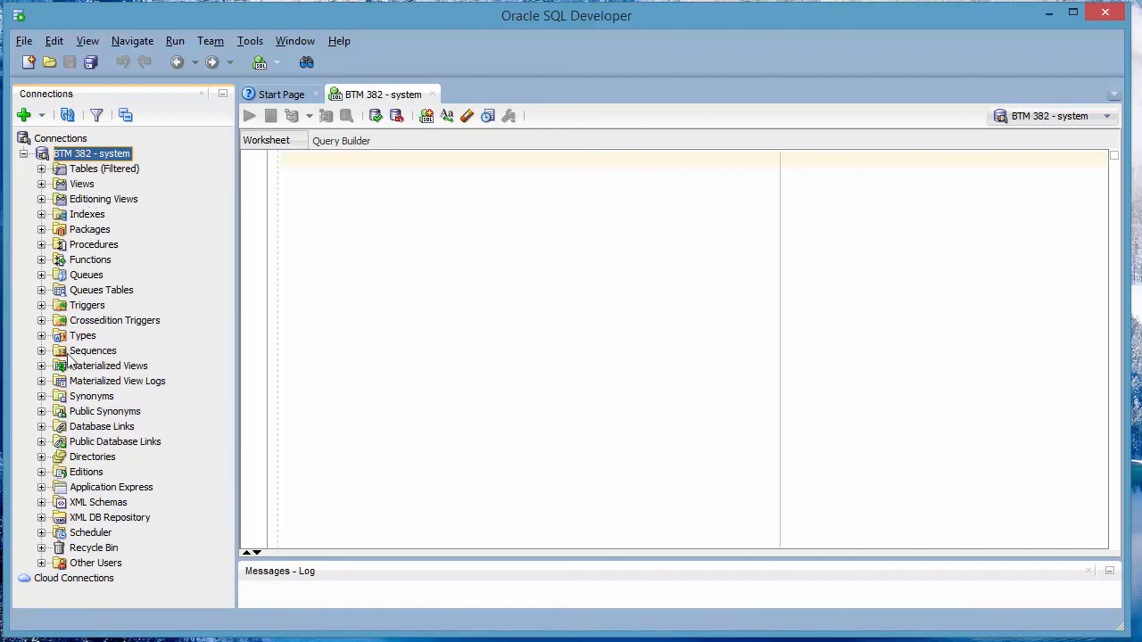
pyautogui.click(41, 169)
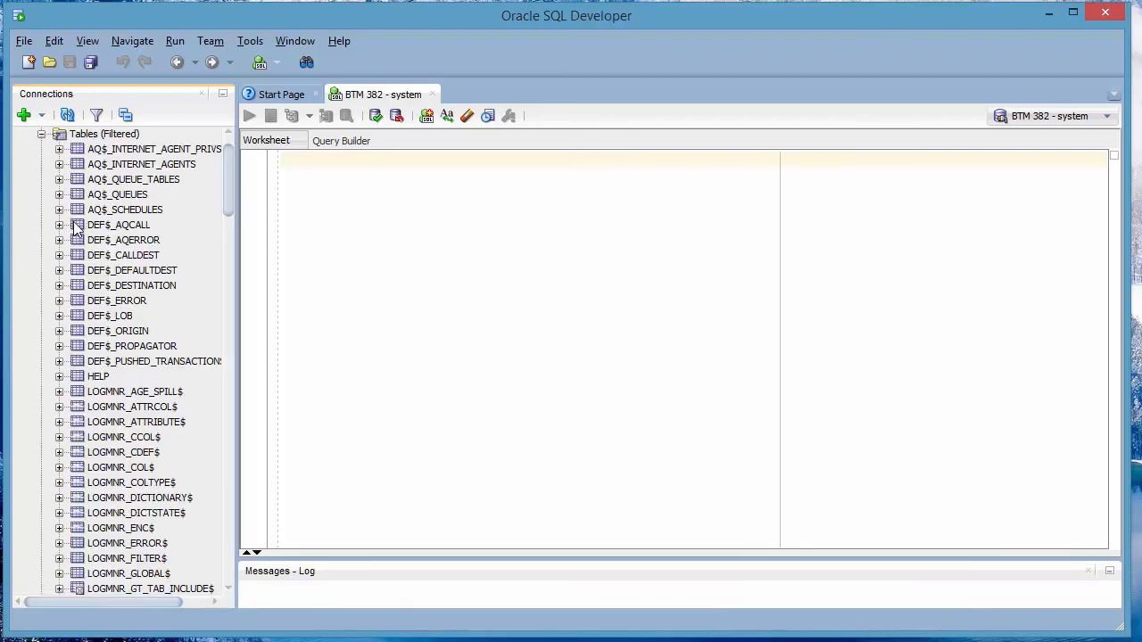
# Create a second connection named BTM 382 for the new user and connect to it
pyautogui.click(25, 115)
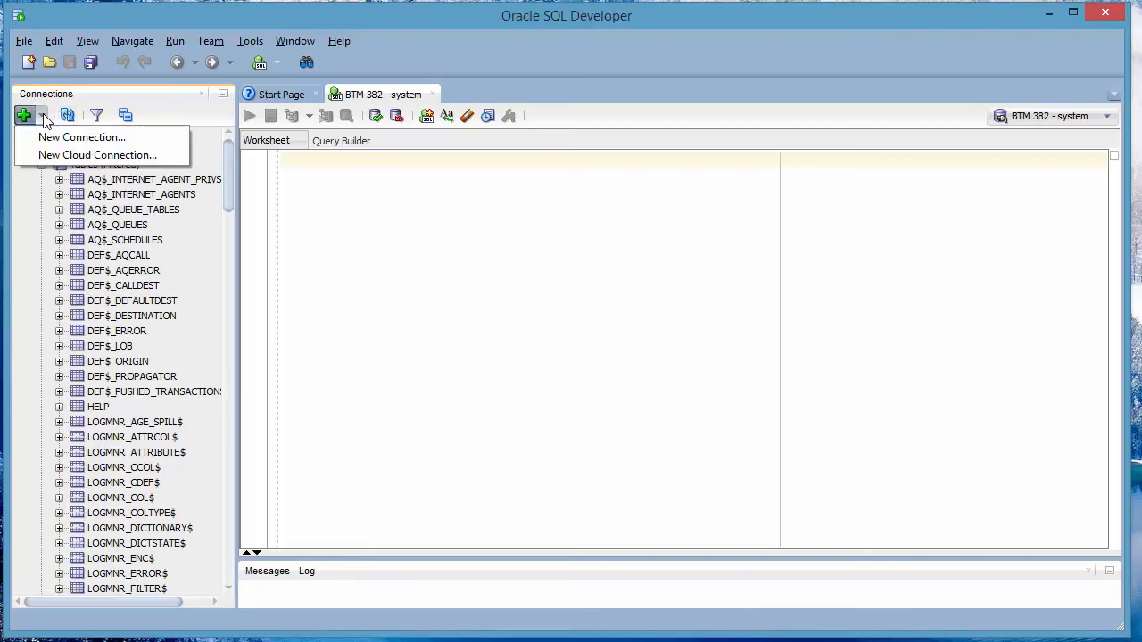
pyautogui.click(53, 137)
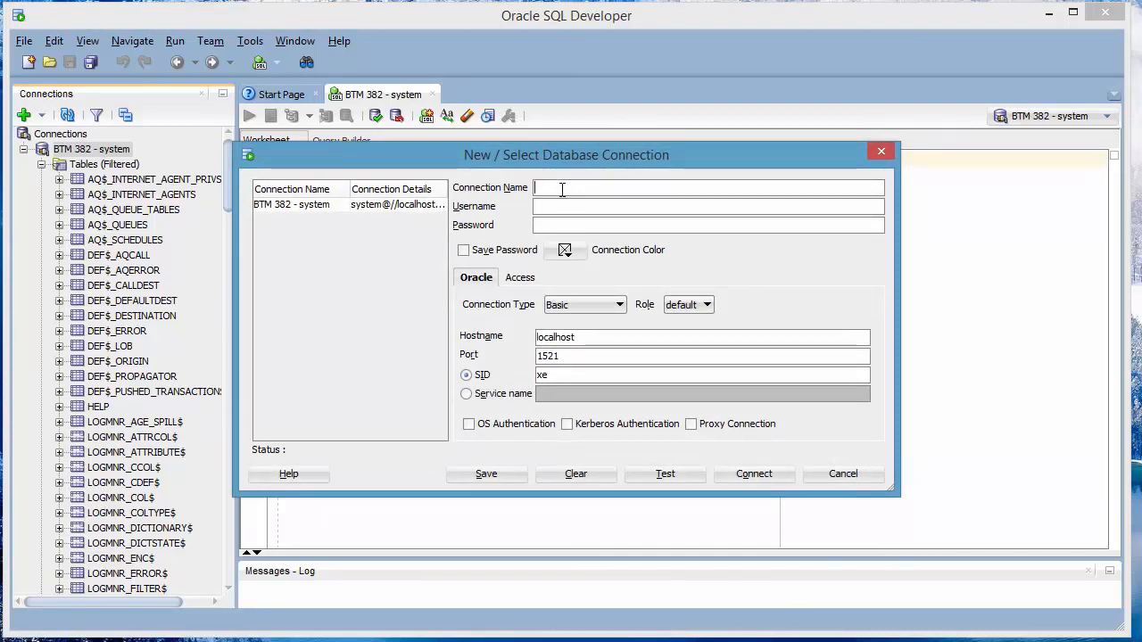
pyautogui.write('382')
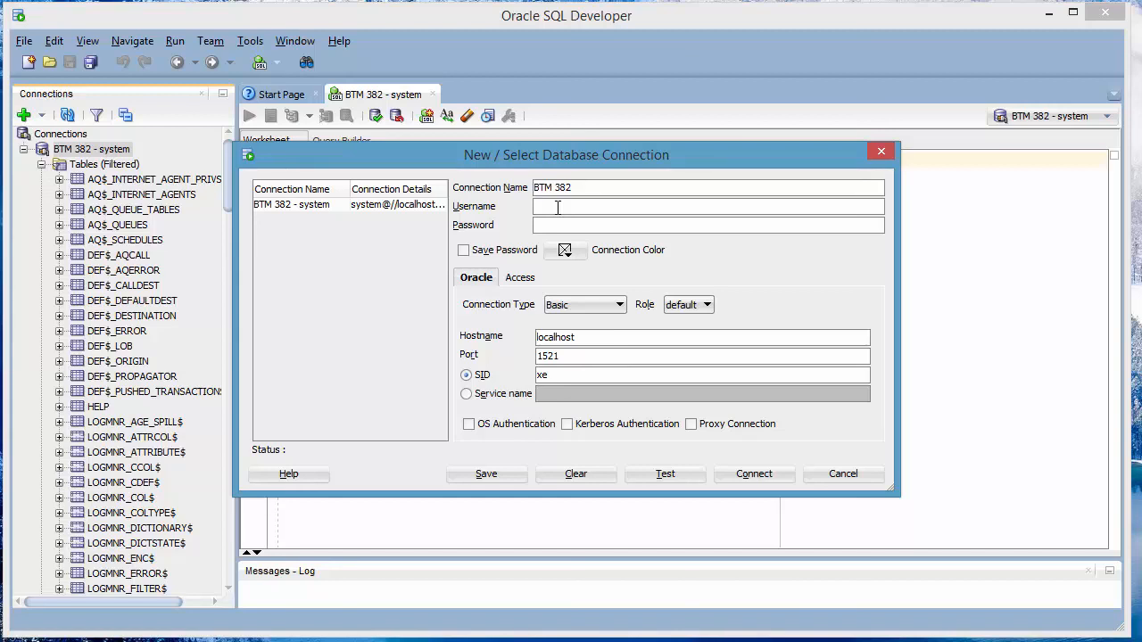
pyautogui.moveTo(596, 194); pyautogui.dragTo(519, 192)
pyautogui.click(573, 209)
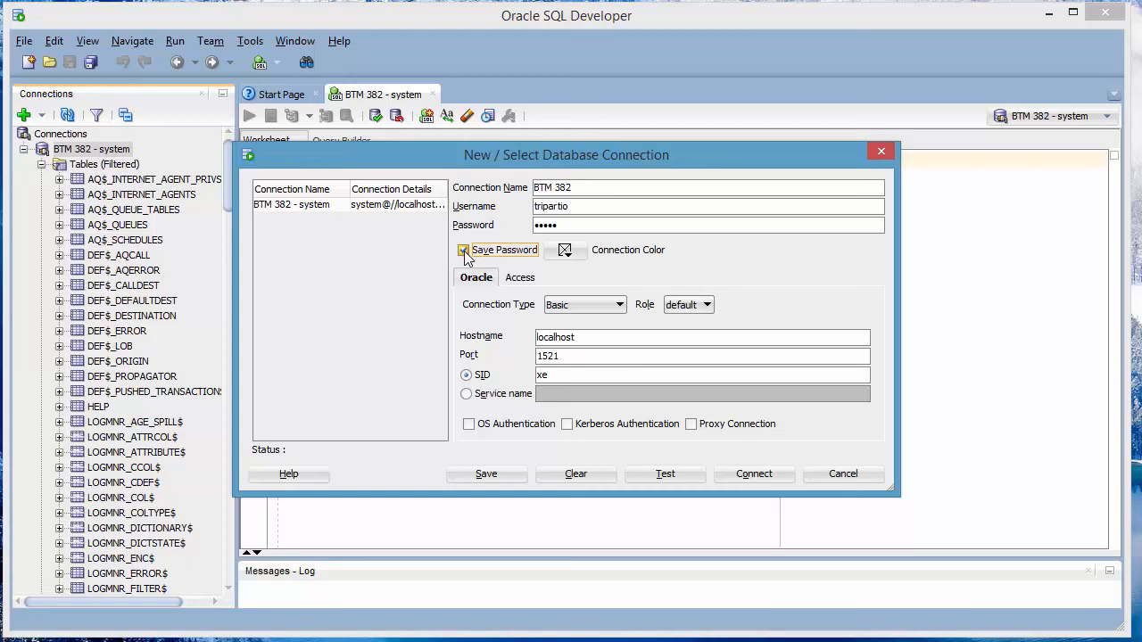
pyautogui.click(754, 474)
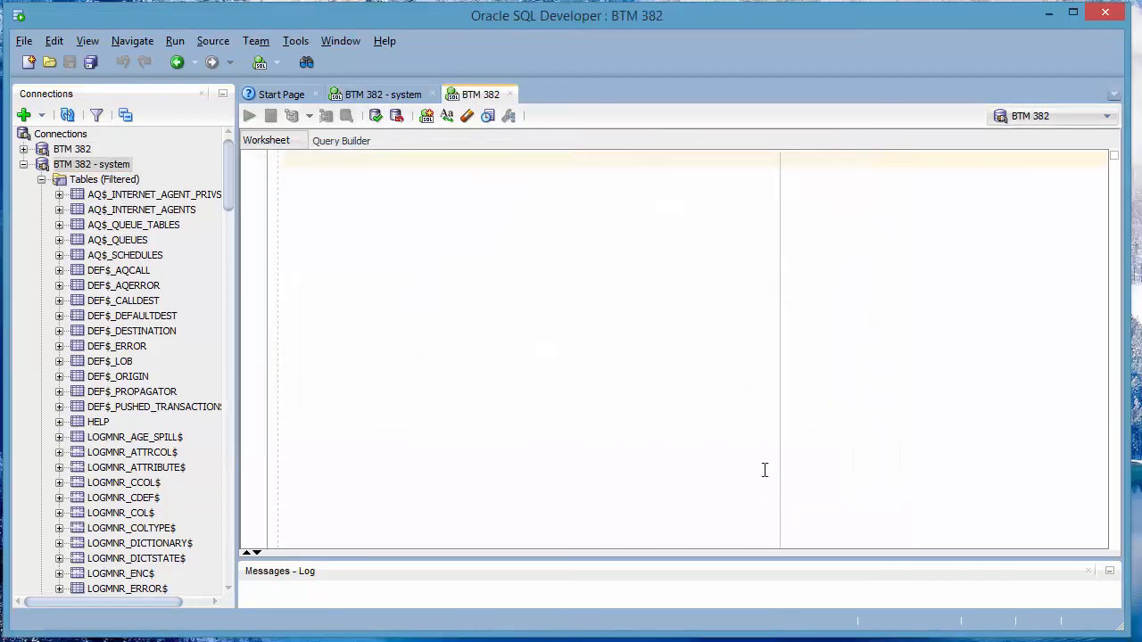
# Collapse the system connection, expand BTM 382's empty Tables folder, and focus its worksheet
pyautogui.click(23, 165)
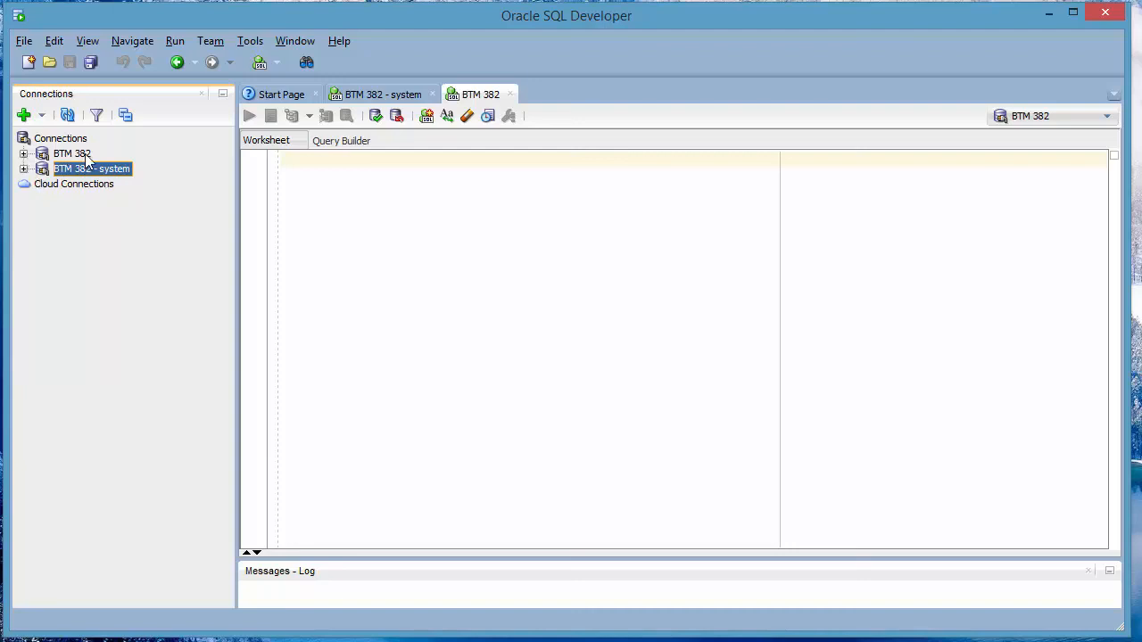
pyautogui.click(23, 153)
pyautogui.click(23, 153)
pyautogui.click(23, 168)
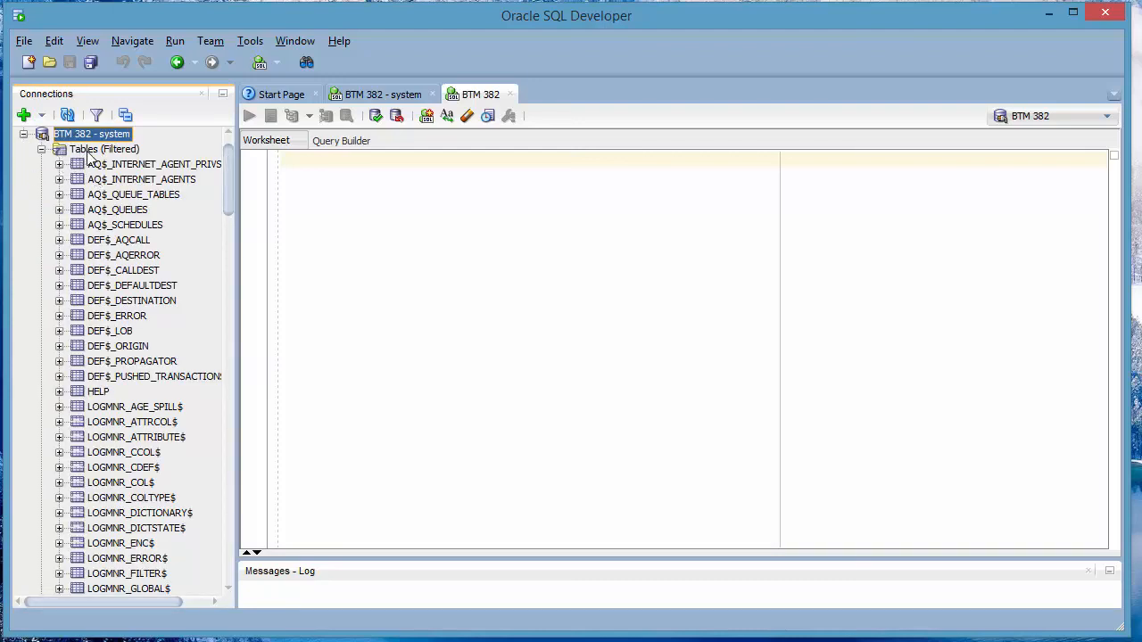
pyautogui.scroll(1, 127, 291)
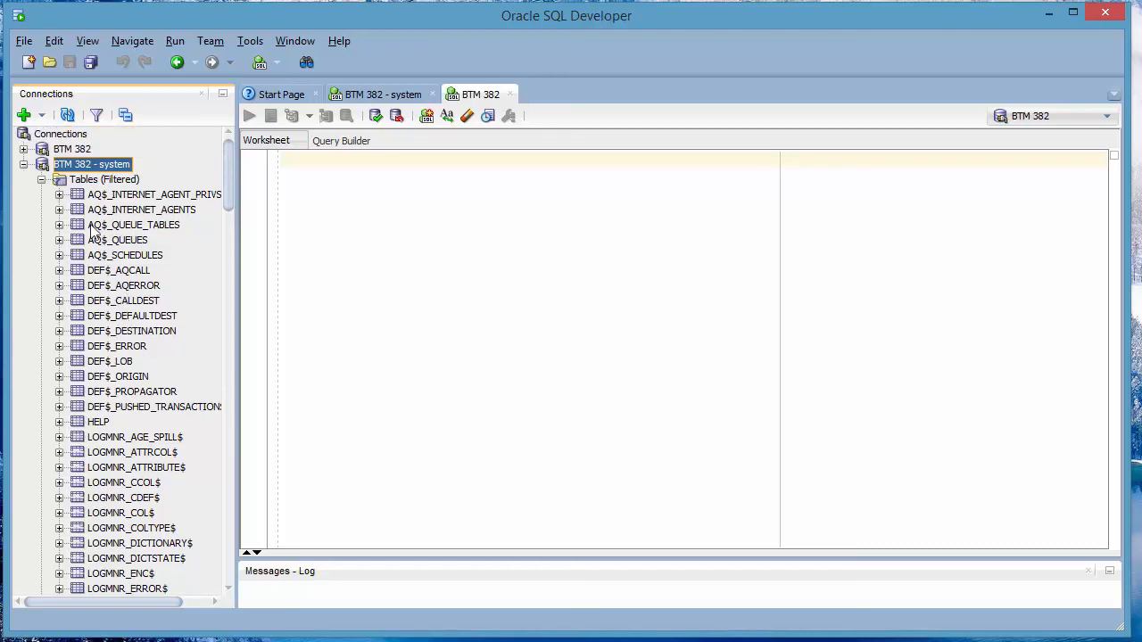
pyautogui.click(23, 150)
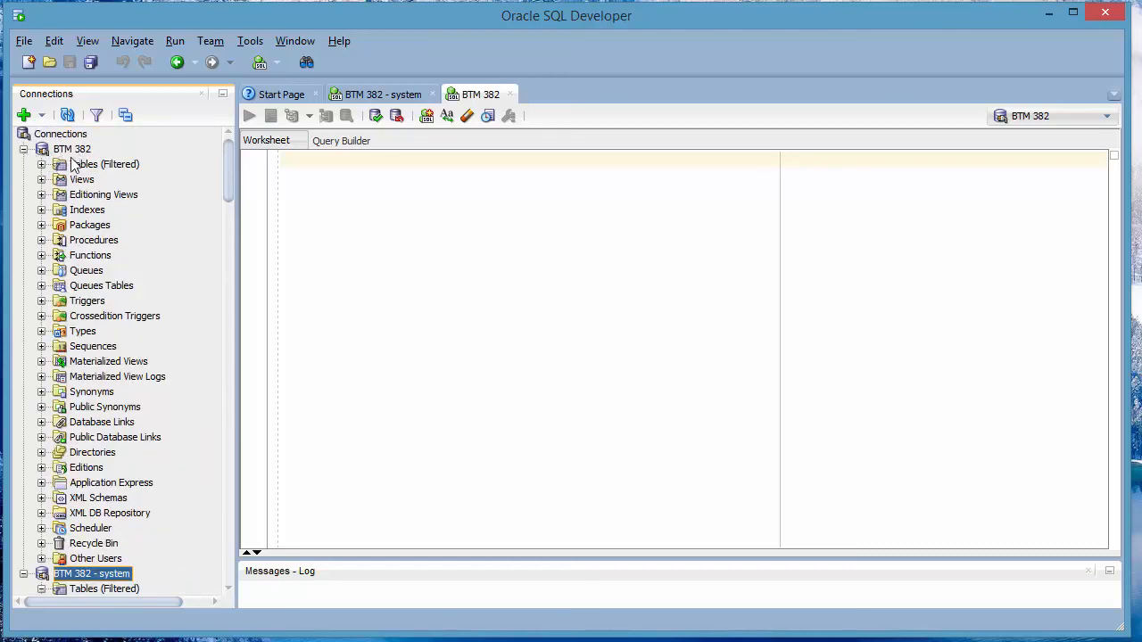
pyautogui.click(41, 165)
pyautogui.click(78, 168)
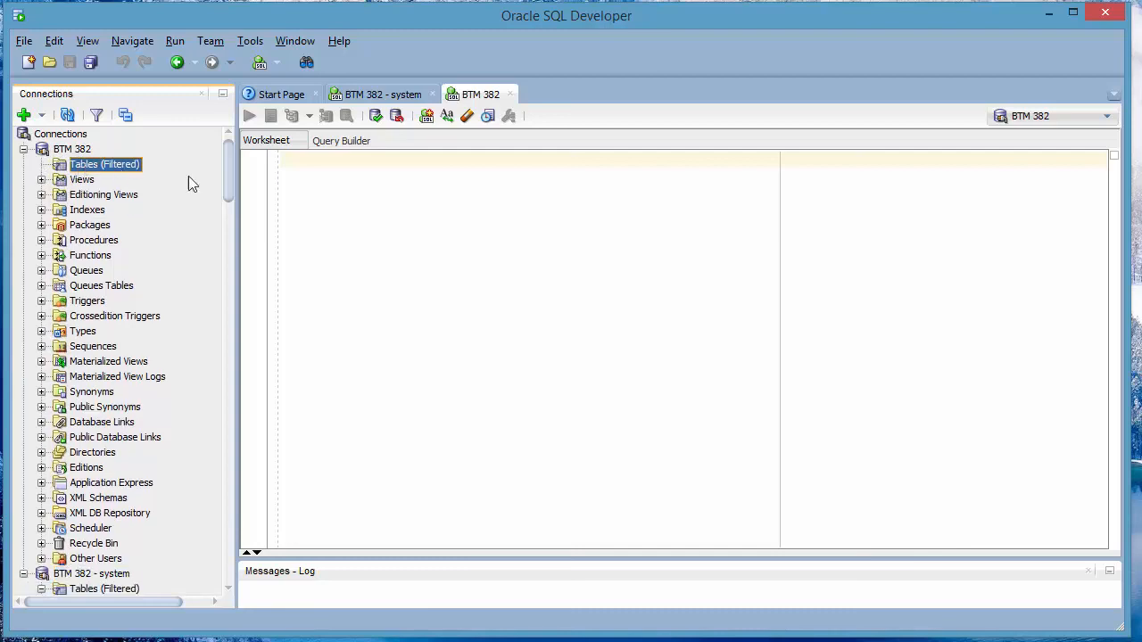
pyautogui.click(361, 214)
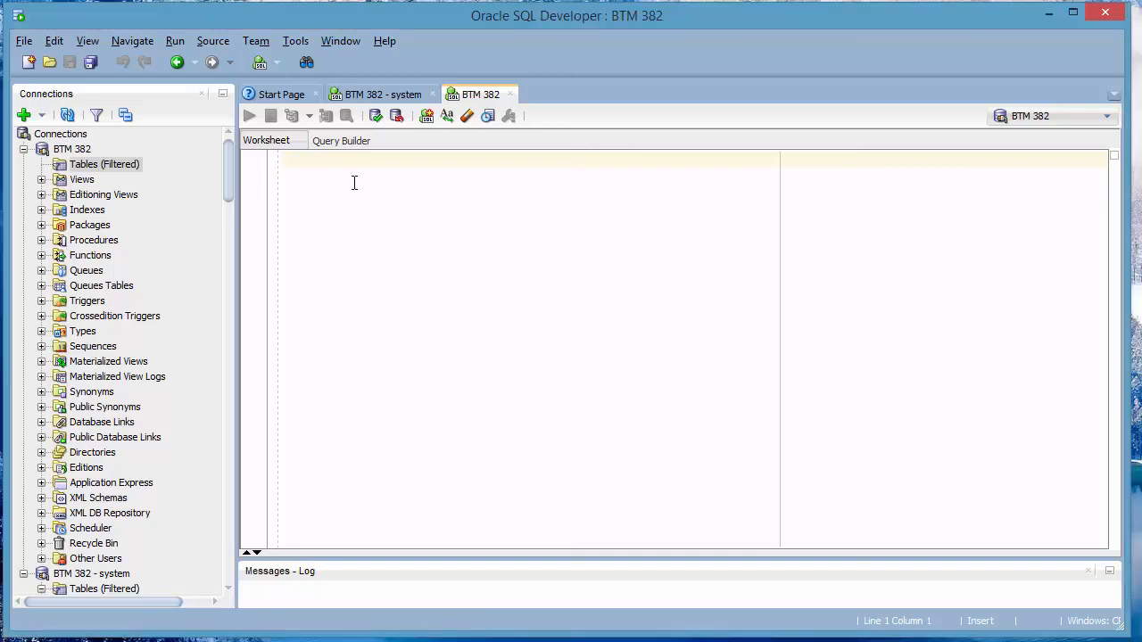
# Paste the CREATE TABLE Persons script into the BTM 382 worksheet and run it
pyautogui.rightClick(352, 212)
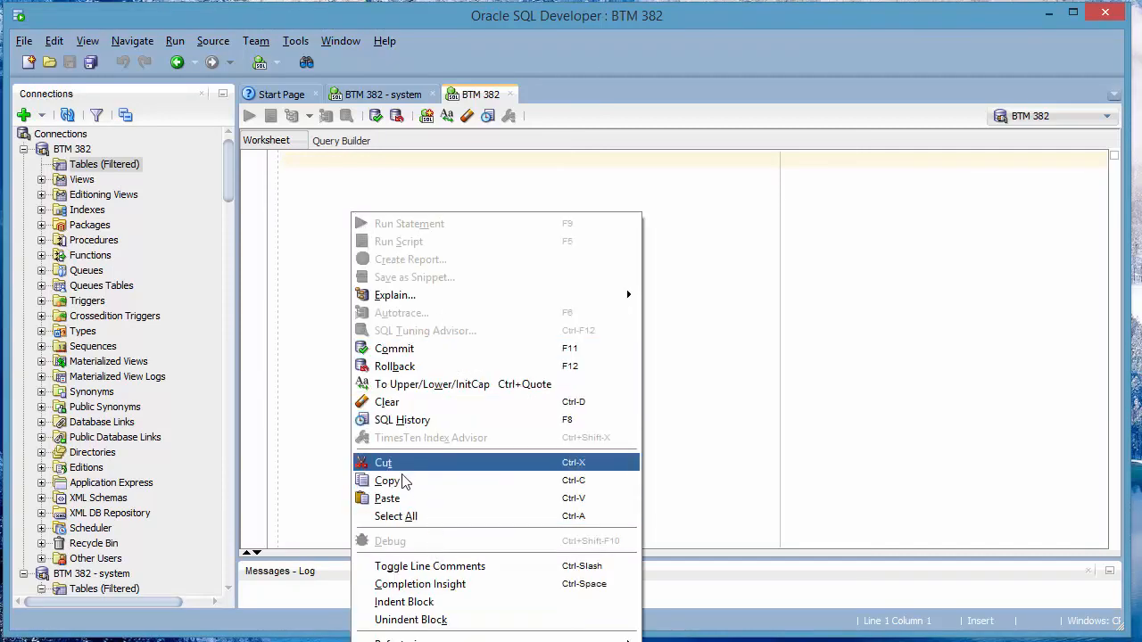
pyautogui.click(389, 498)
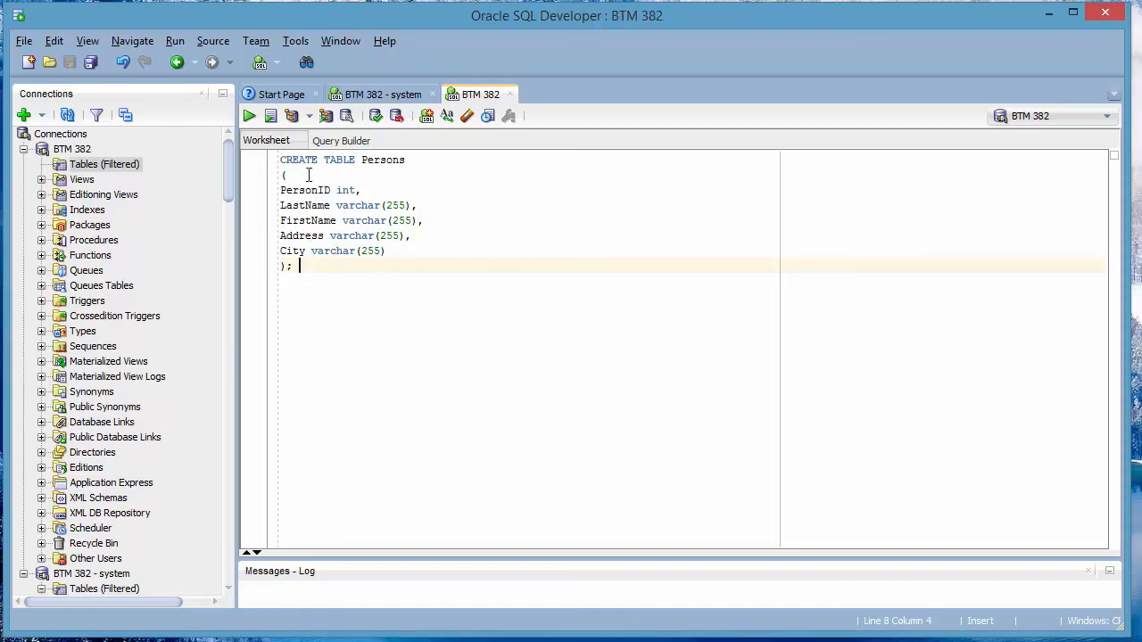
pyautogui.click(249, 117)
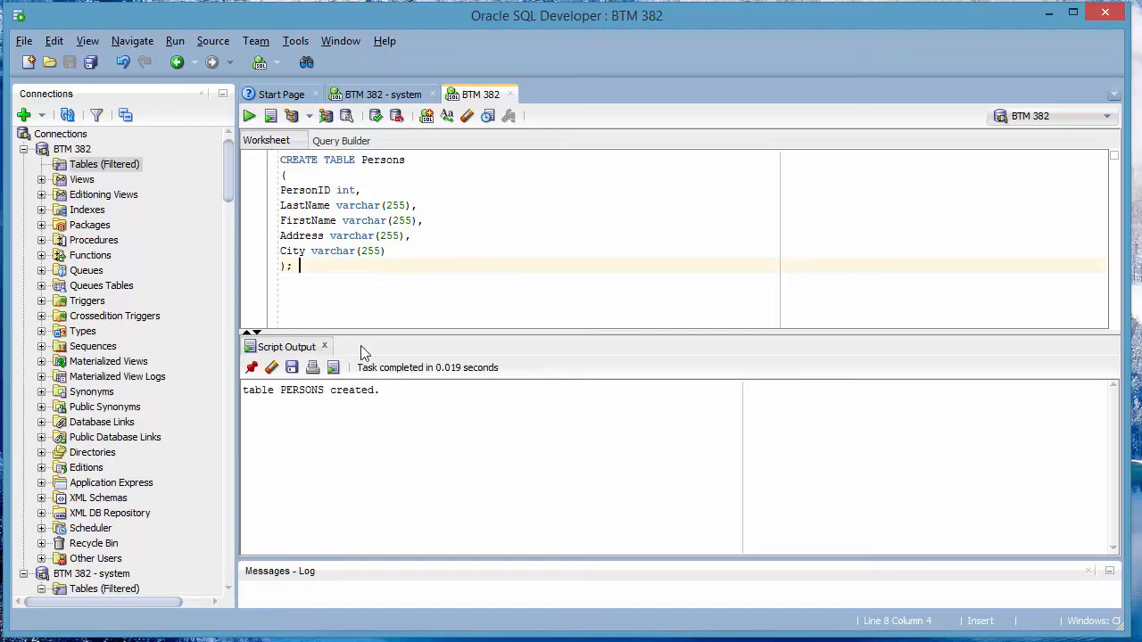
# Refresh the tree and open PERSONS to show its columns PERSONID through CITY
pyautogui.click(67, 115)
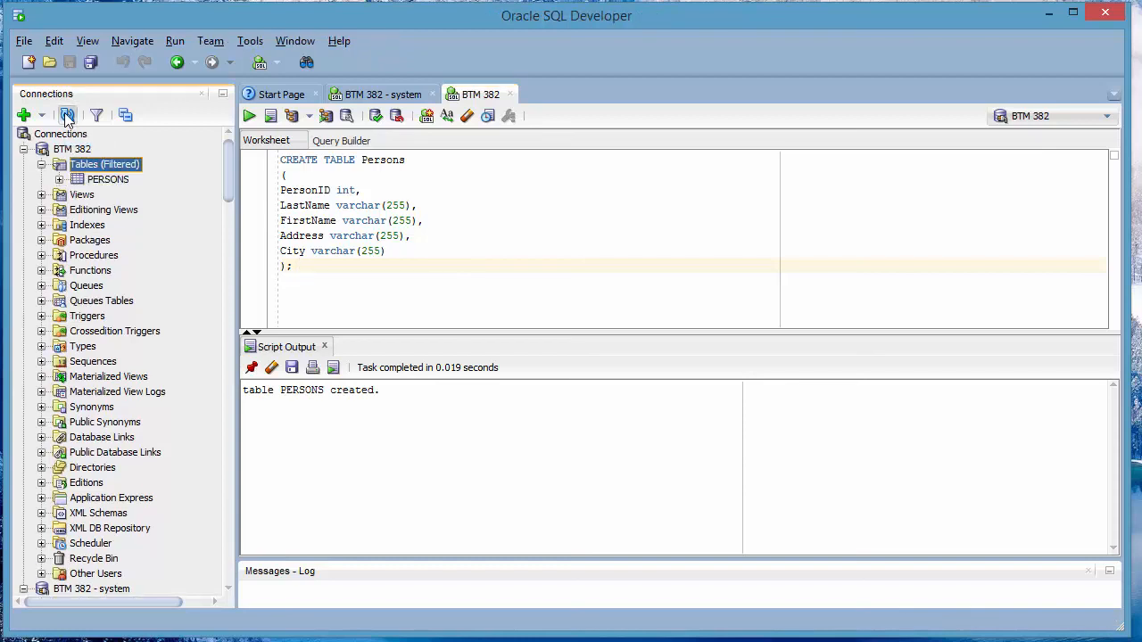
pyautogui.doubleClick(96, 181)
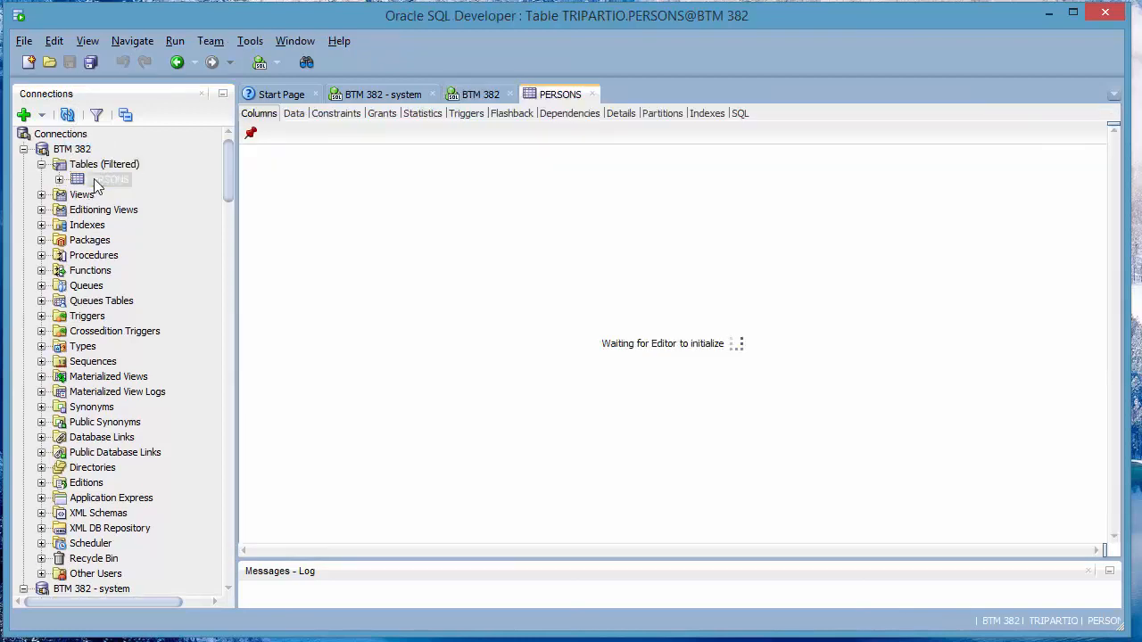
pyautogui.click(42, 164)
pyautogui.click(24, 149)
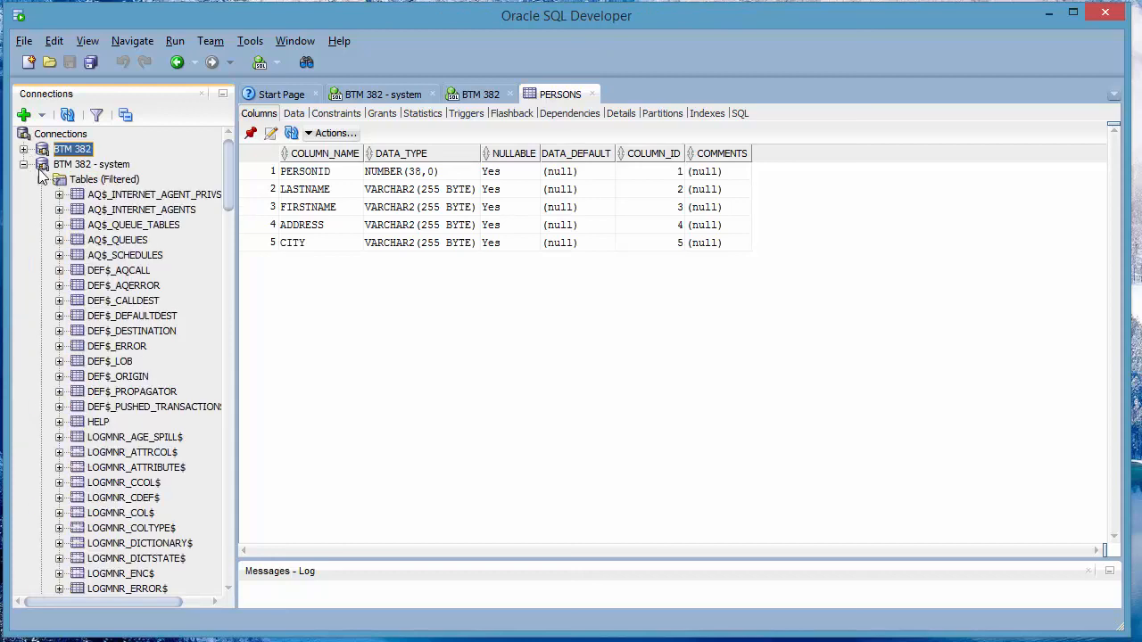
# Open a new SQL worksheet for the BTM 382 - system connection
pyautogui.click(41, 182)
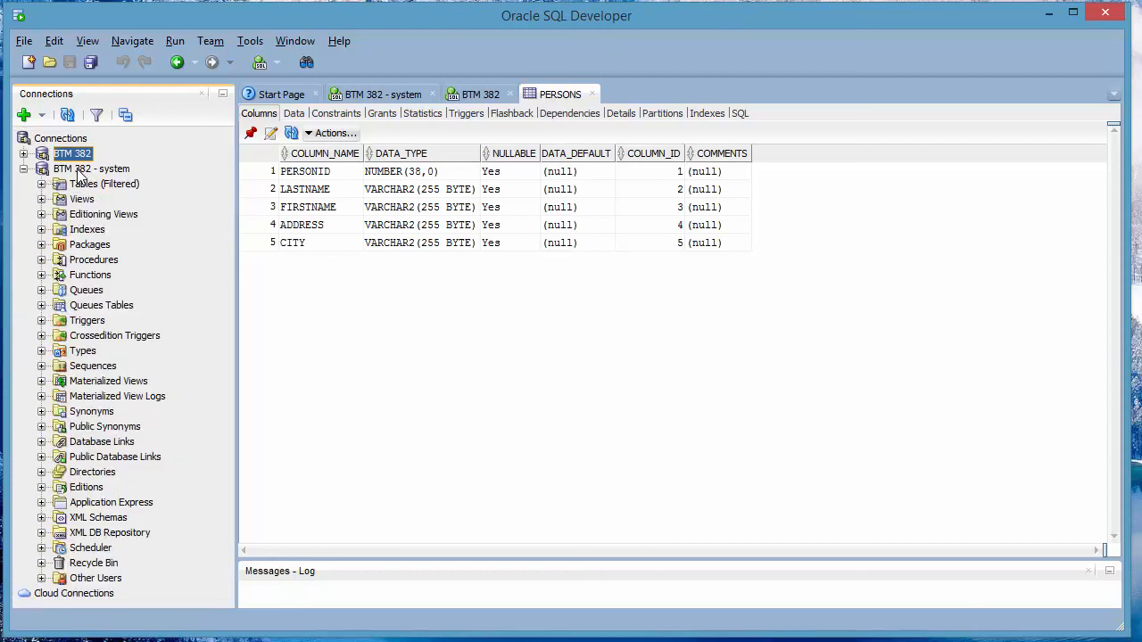
pyautogui.rightClick(79, 172)
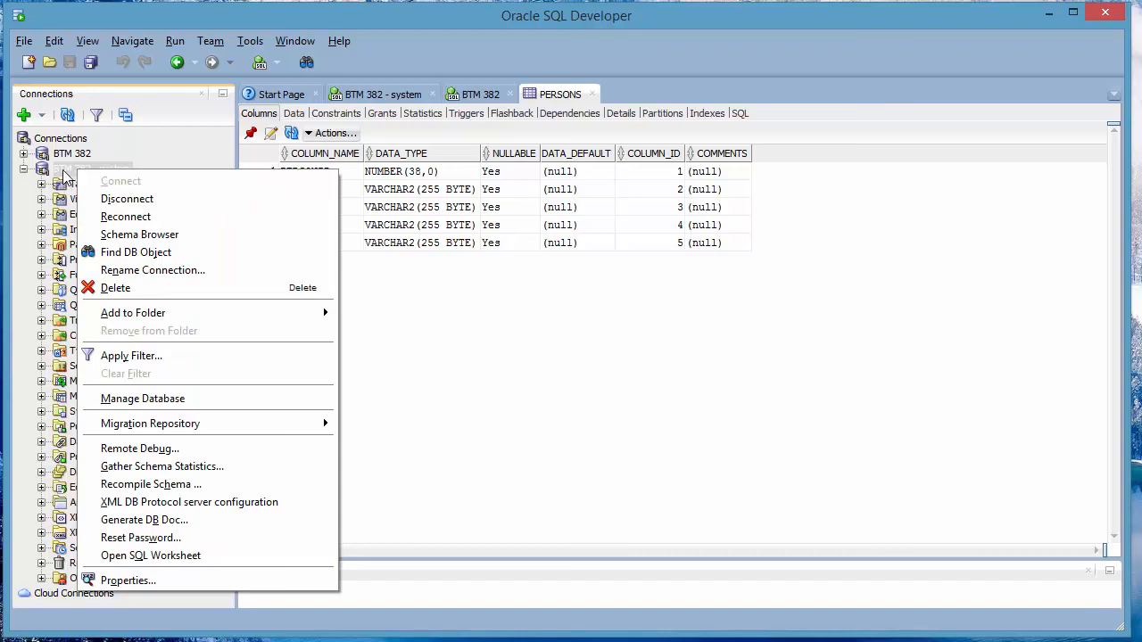
pyautogui.click(384, 97)
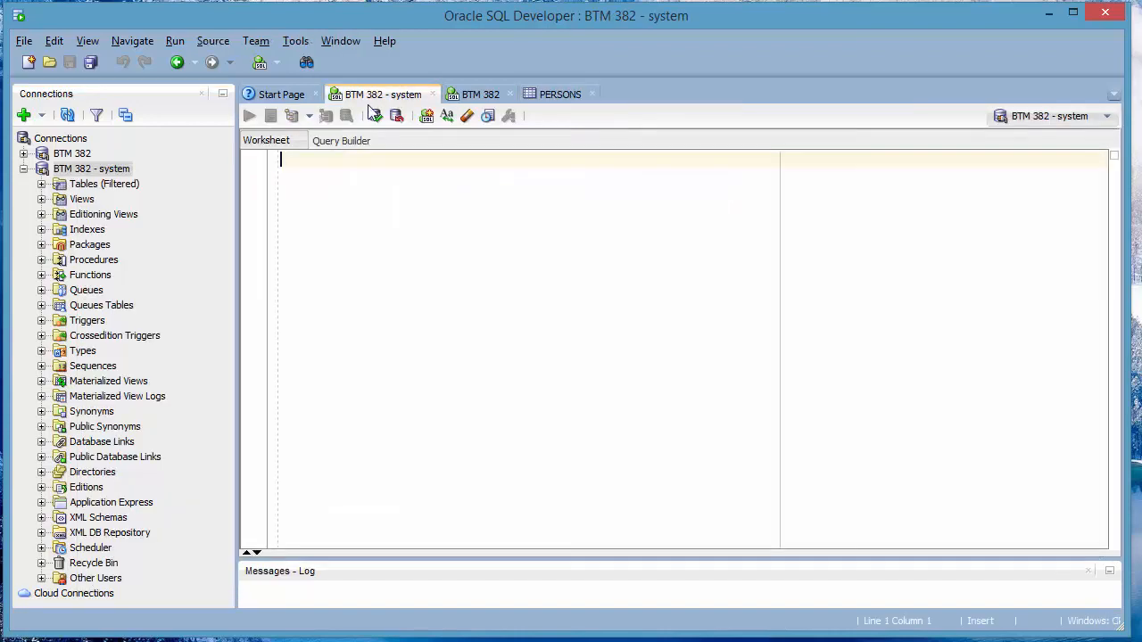
# Paste and run the CREATE TABLE Persons script there, getting 'table PERSONS created.'
pyautogui.rightClick(323, 170)
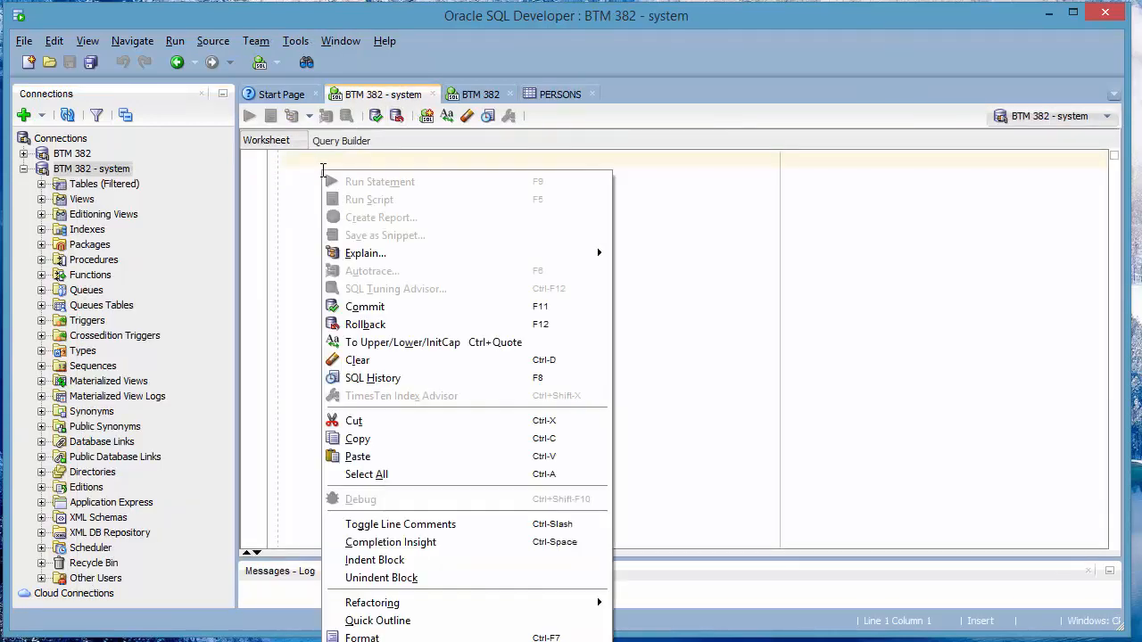
pyautogui.click(358, 456)
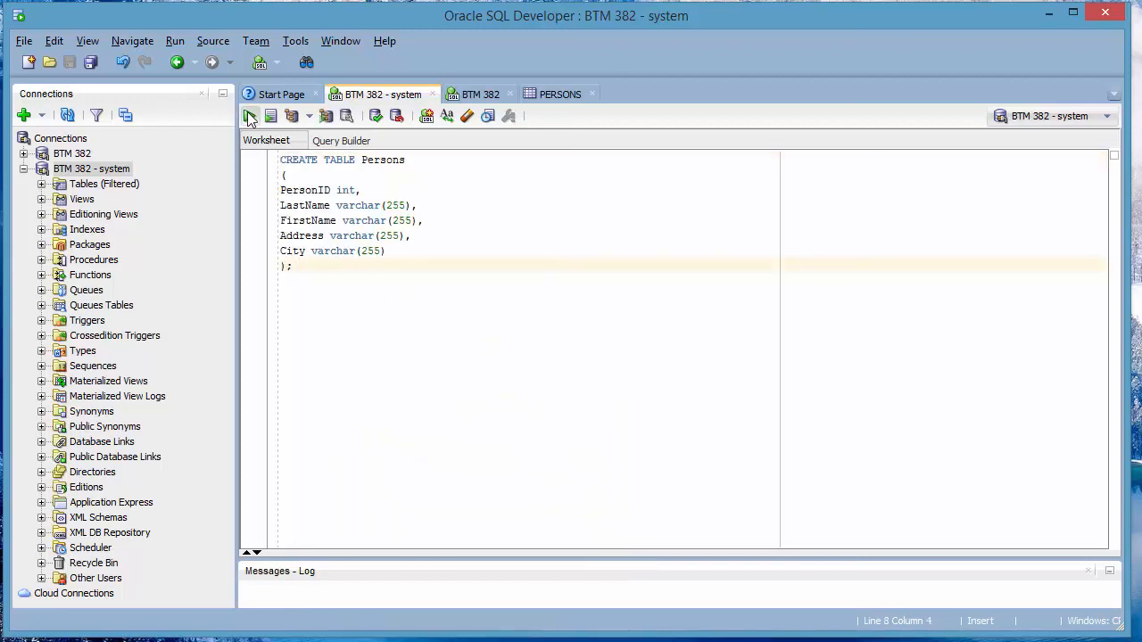
pyautogui.click(250, 118)
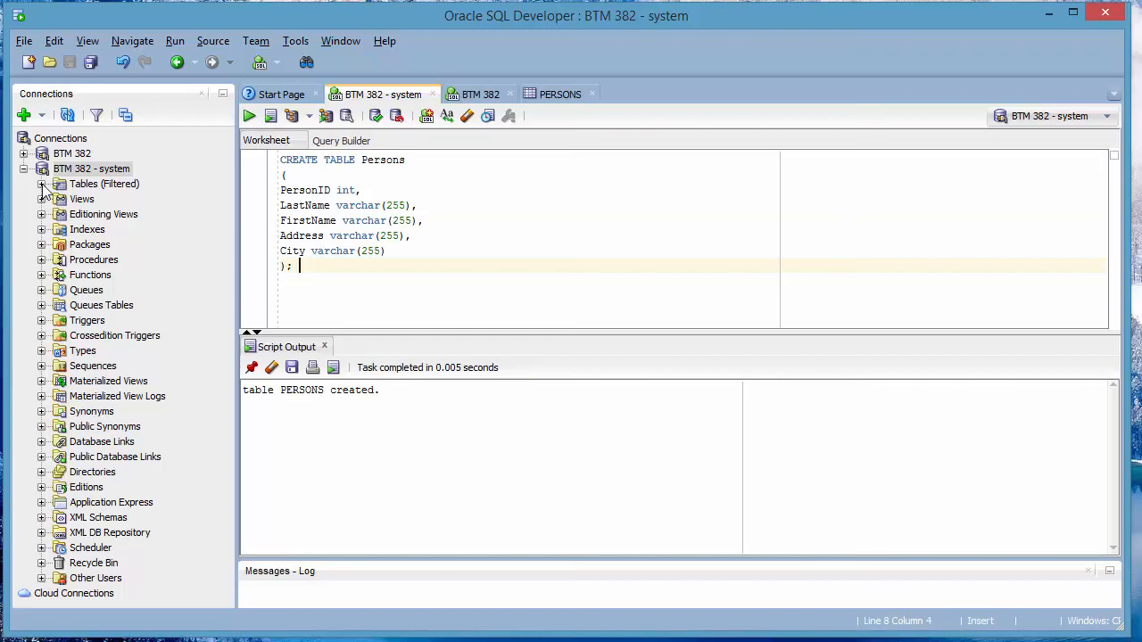
pyautogui.click(41, 184)
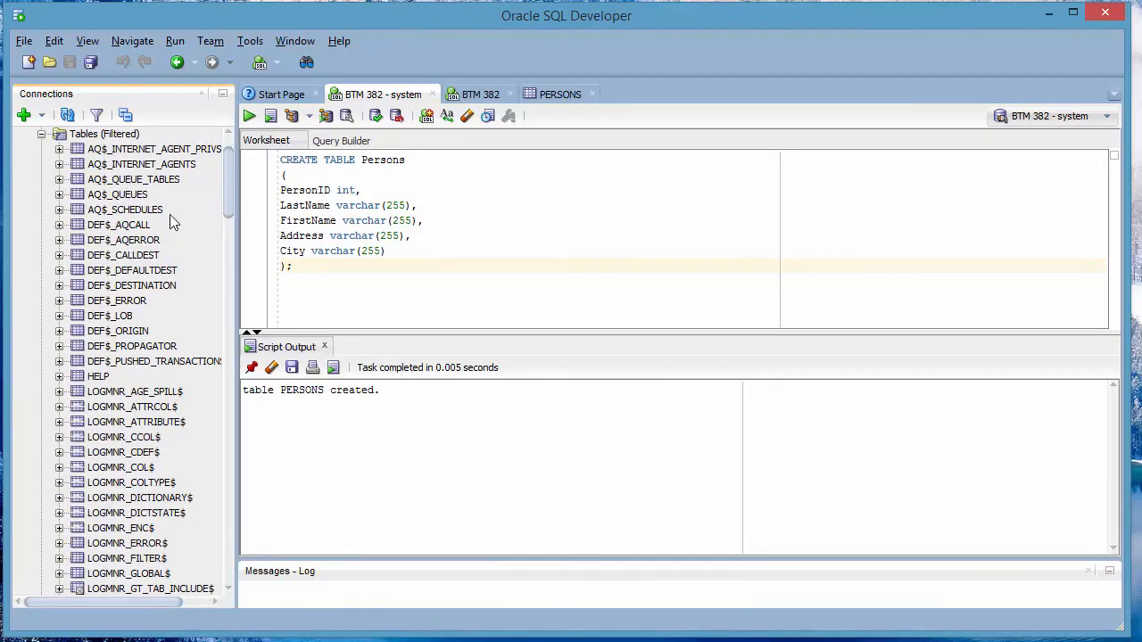
# Locate PERSONS in the system schema's table list and open its column details
pyautogui.moveTo(230, 179); pyautogui.dragTo(112, 114)
pyautogui.moveTo(230, 172); pyautogui.dragTo(240, 420)
pyautogui.doubleClick(107, 354)
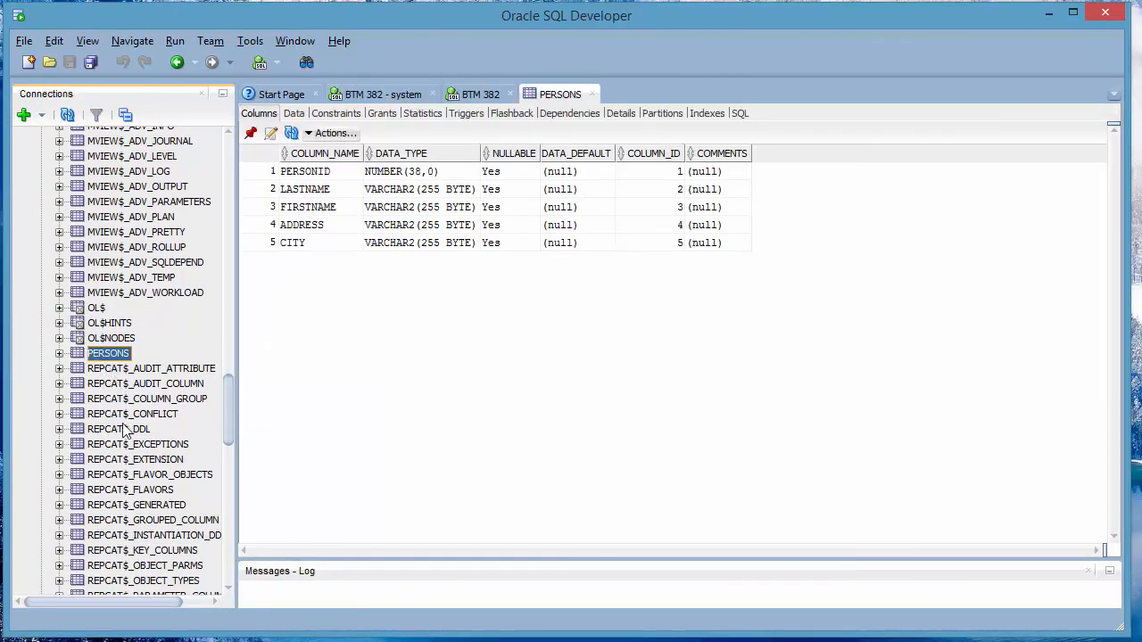
pyautogui.scroll(-3, 123, 432)
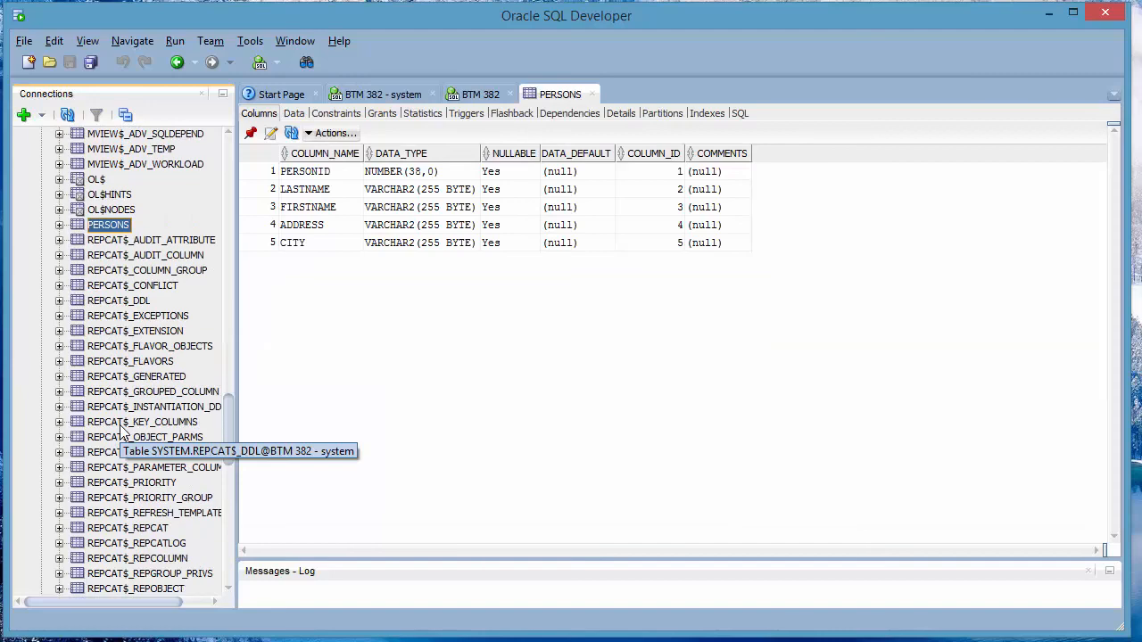
pyautogui.scroll(5, 122, 430)
pyautogui.moveTo(228, 394); pyautogui.dragTo(212, 161)
# Collapse the system connection and select PERSONS under BTM 382's Tables folder
pyautogui.click(23, 169)
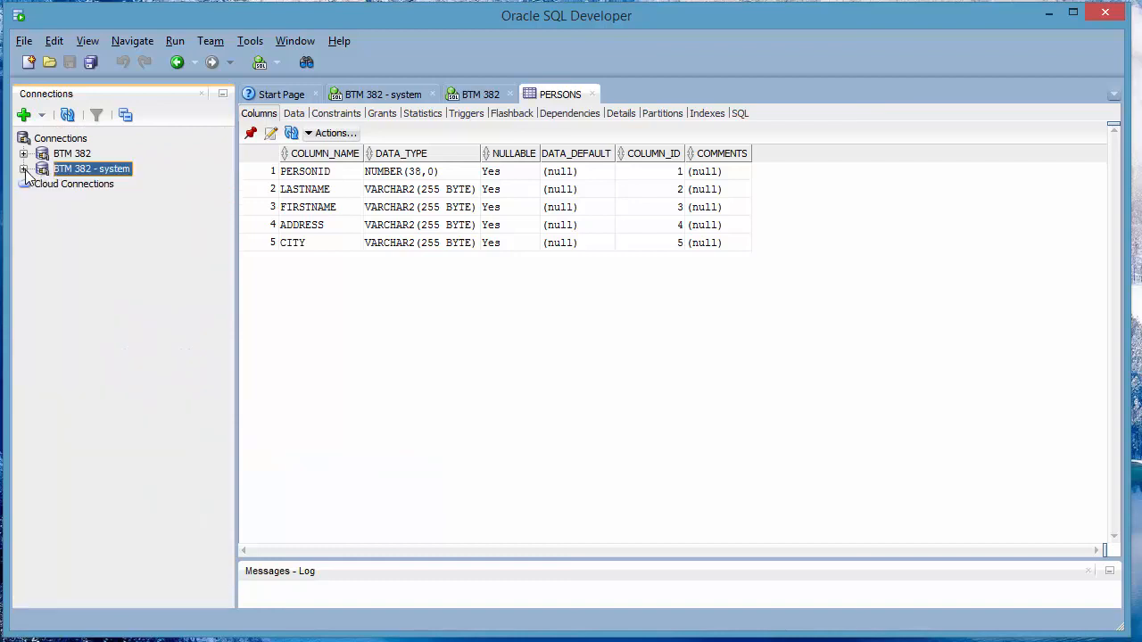
pyautogui.click(23, 154)
pyautogui.click(41, 169)
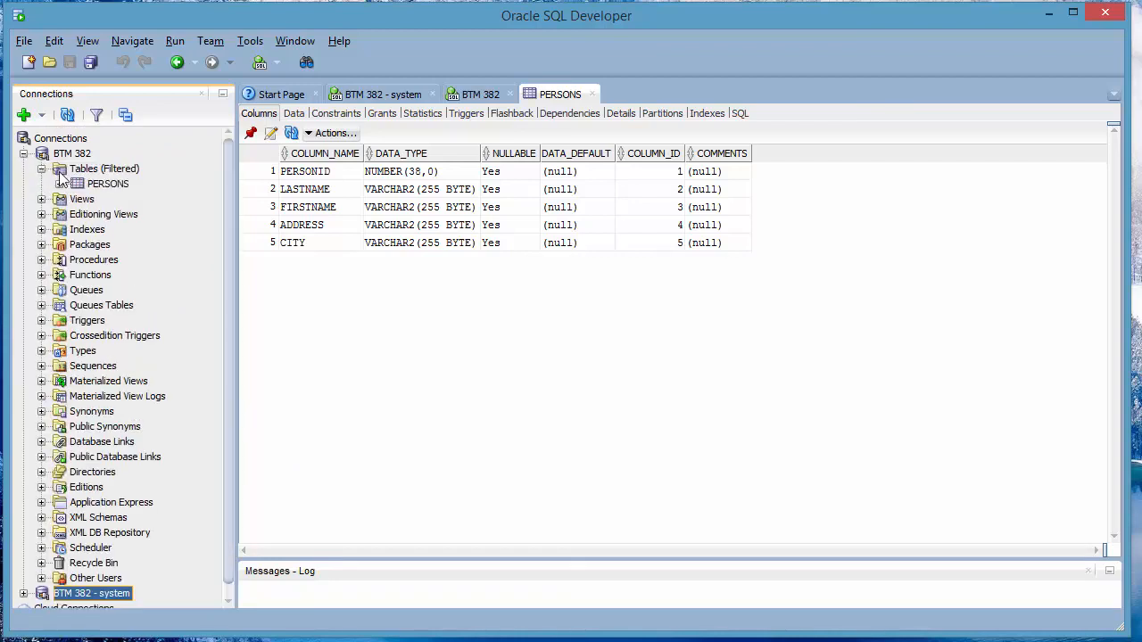
pyautogui.click(89, 173)
pyautogui.click(100, 184)
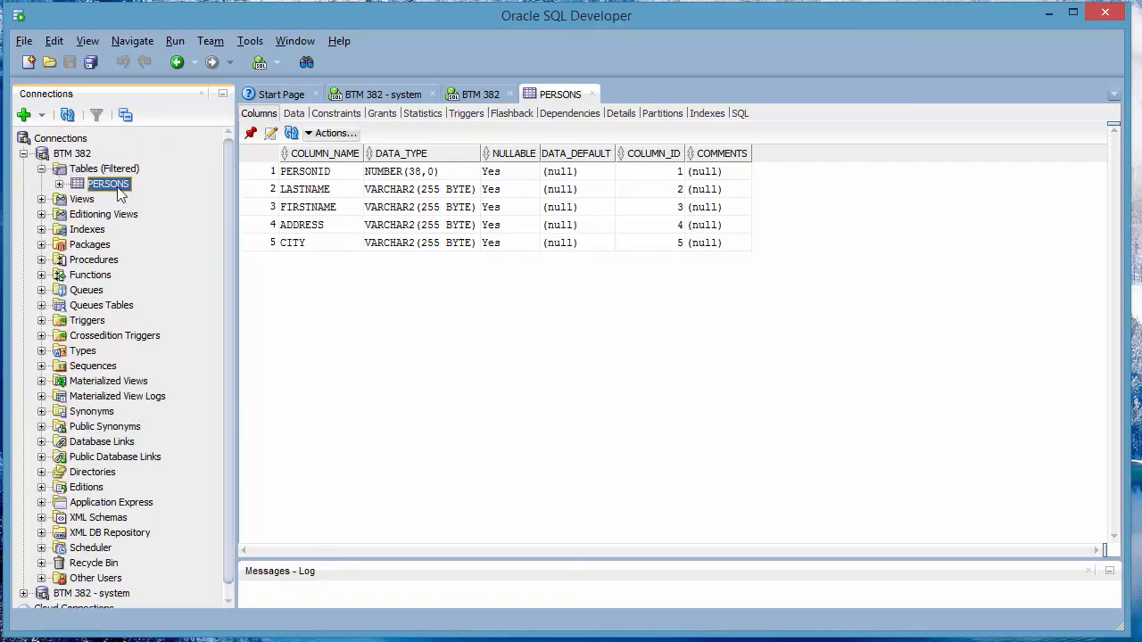